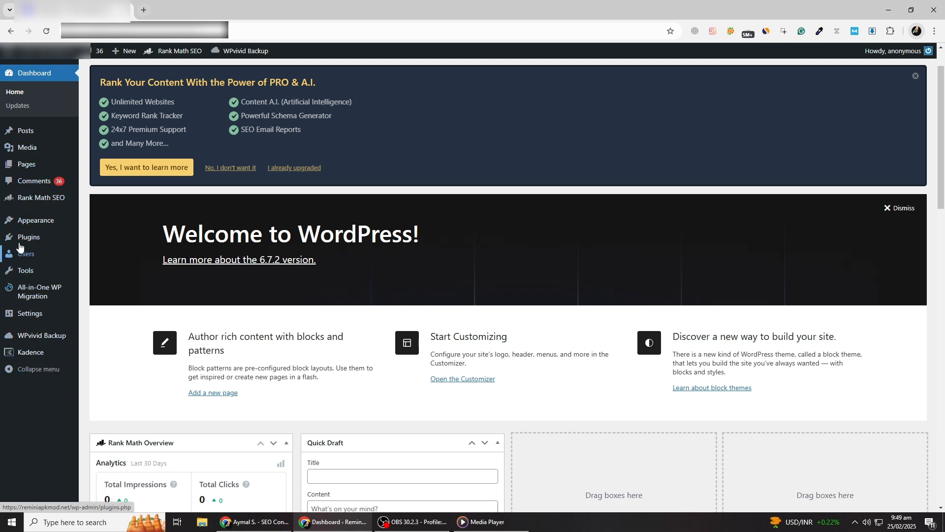
# Open the Menus management page in the site's Appearance settings.
pyautogui.moveTo(19, 221)
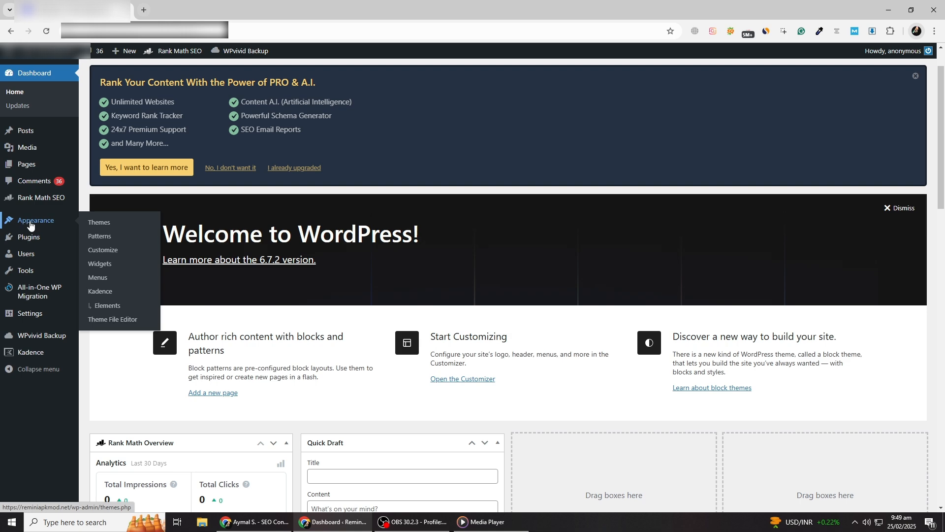
pyautogui.click(33, 224)
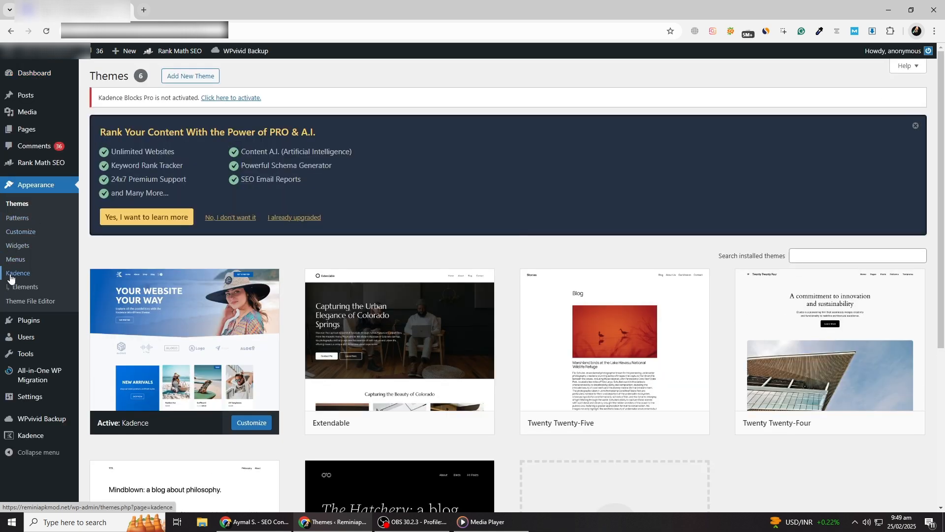
pyautogui.scroll(-1, 7, 278)
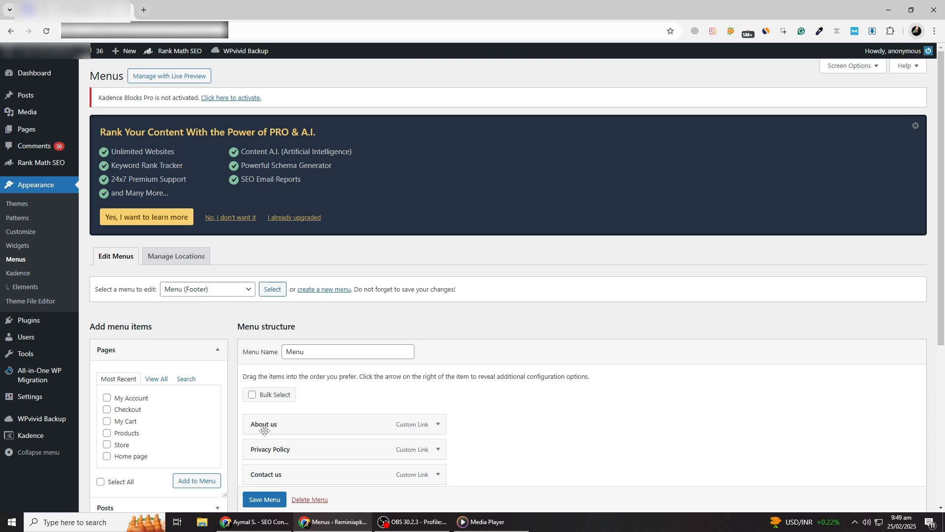
# Examine the footer menu's items, the pages available to add and the display location settings.
pyautogui.scroll(-1, 264, 430)
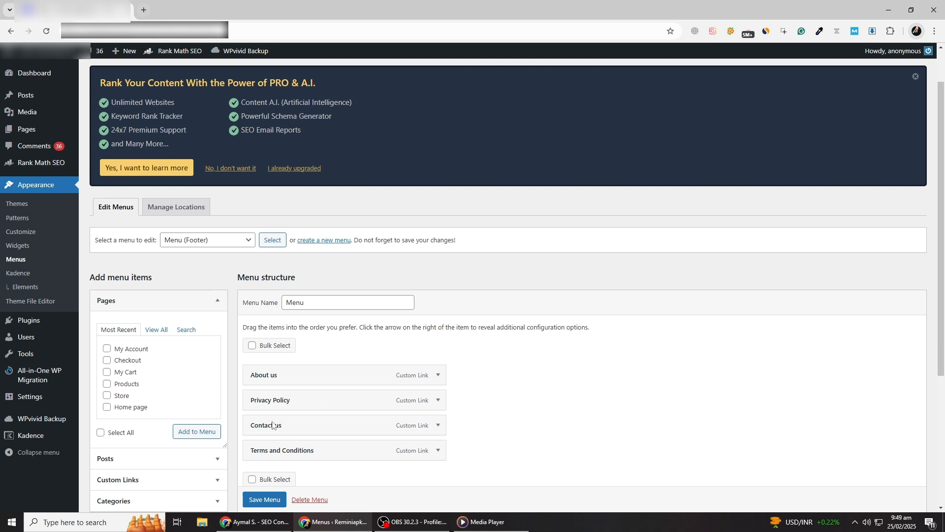
pyautogui.scroll(-1, 274, 418)
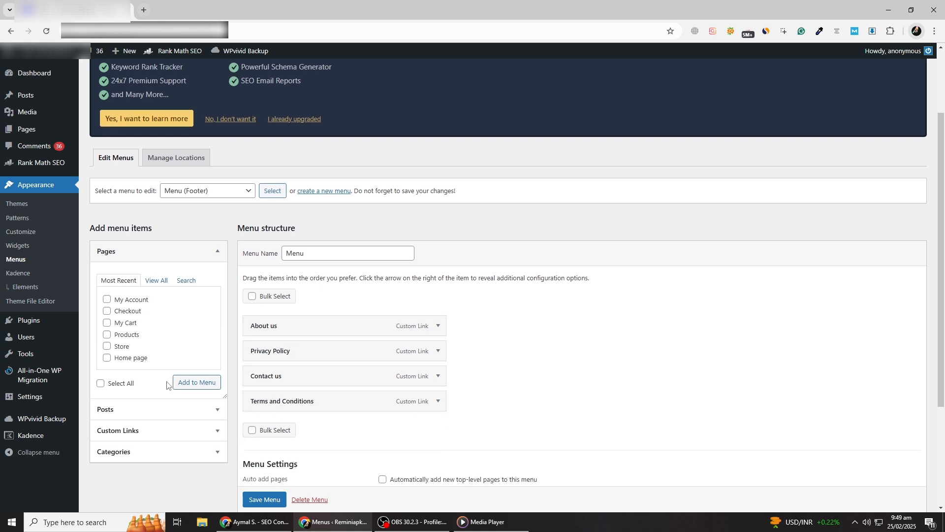
pyautogui.scroll(-1, 180, 384)
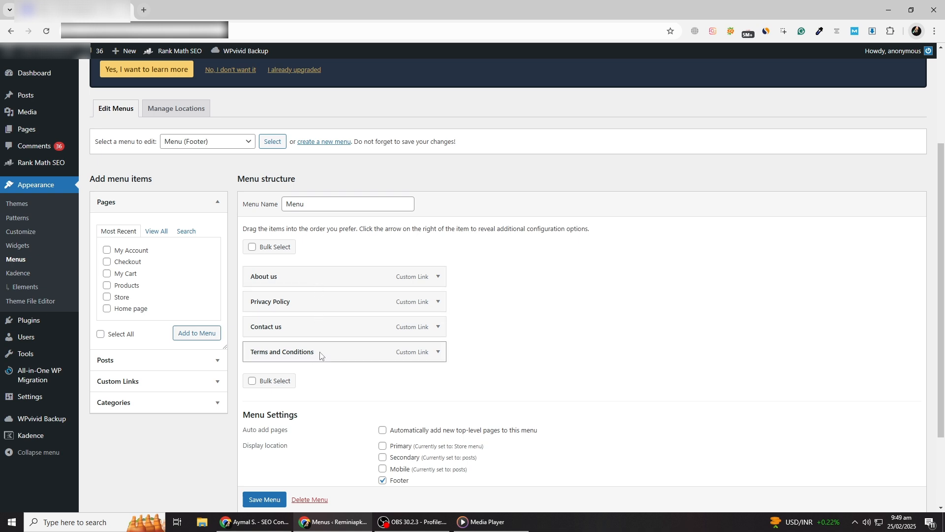
pyautogui.scroll(1, 320, 355)
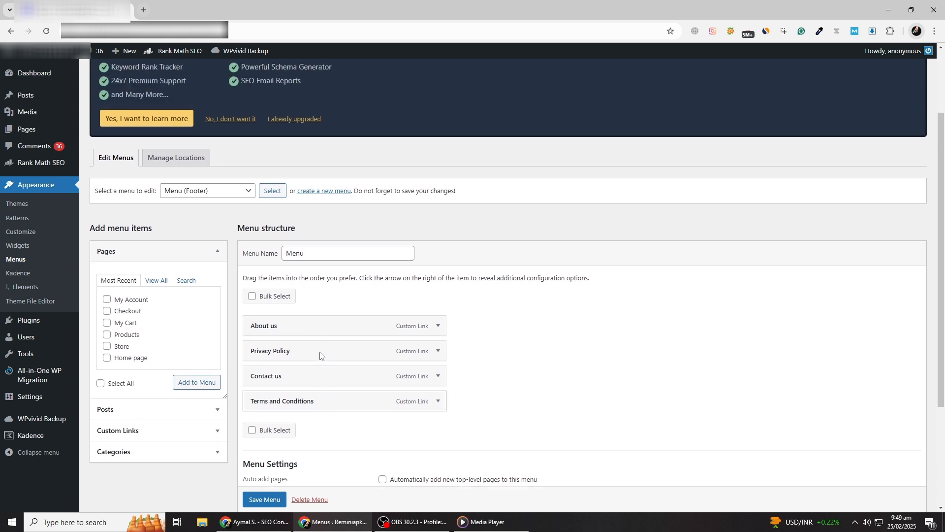
pyautogui.scroll(1, 313, 350)
pyautogui.scroll(-3, 312, 350)
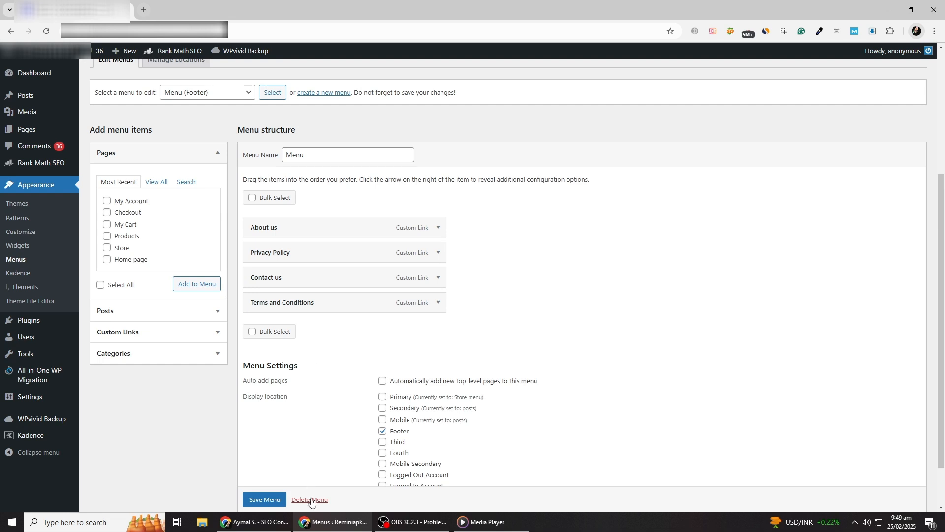
pyautogui.scroll(3, 314, 502)
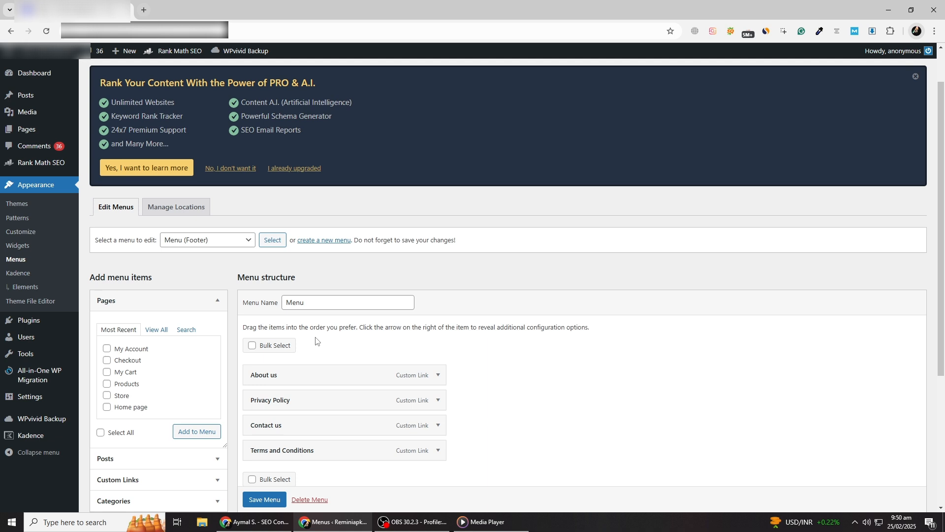
# Create a new menu named "Main menu".
pyautogui.click(325, 241)
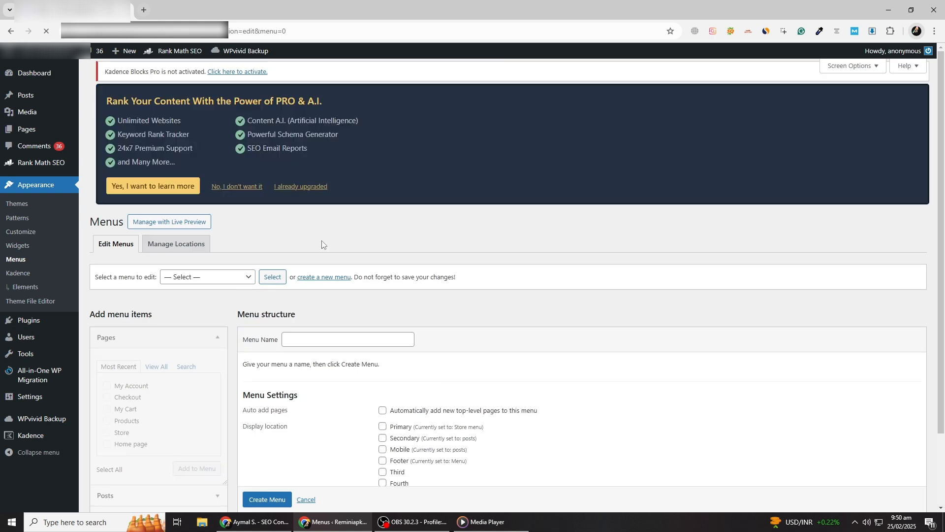
pyautogui.scroll(-2, 323, 242)
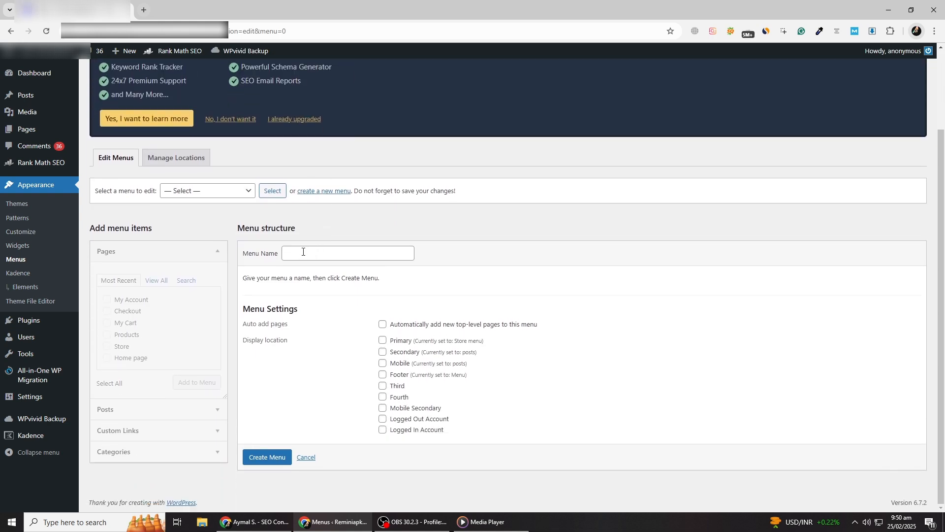
pyautogui.click(311, 252)
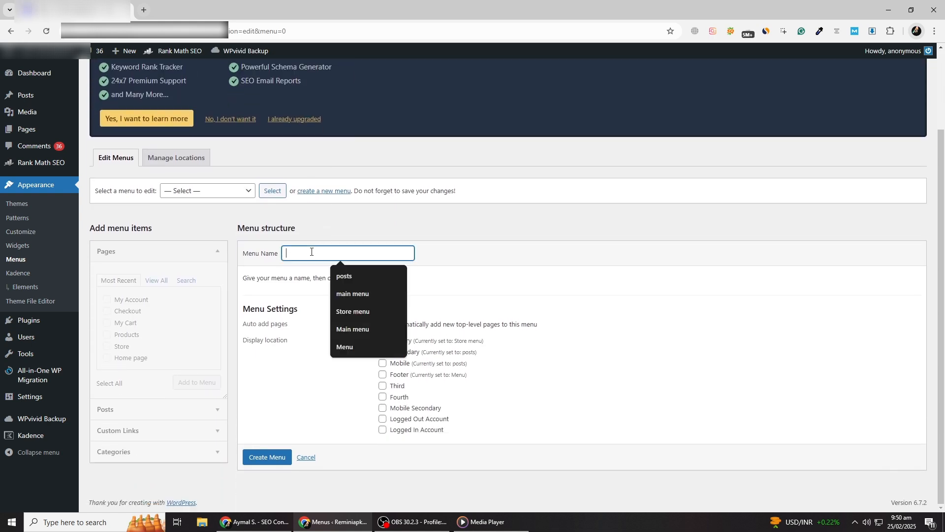
pyautogui.write('Main menu')
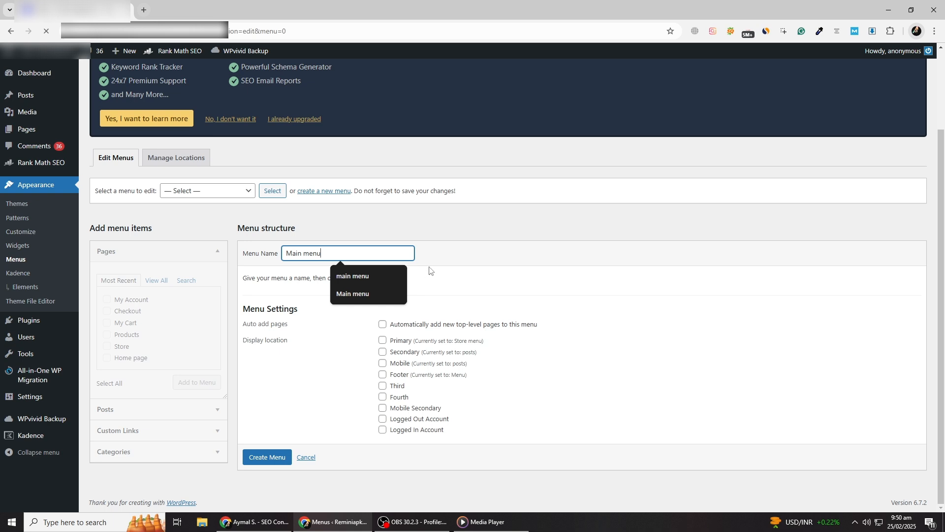
pyautogui.press('Return')
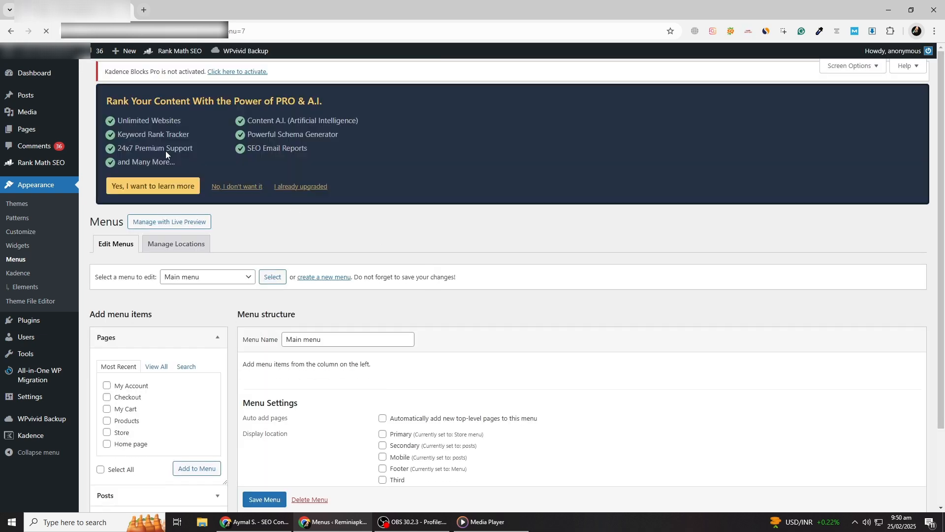
# Assign Main menu to the Primary display location and save the menu.
pyautogui.scroll(-3, 306, 265)
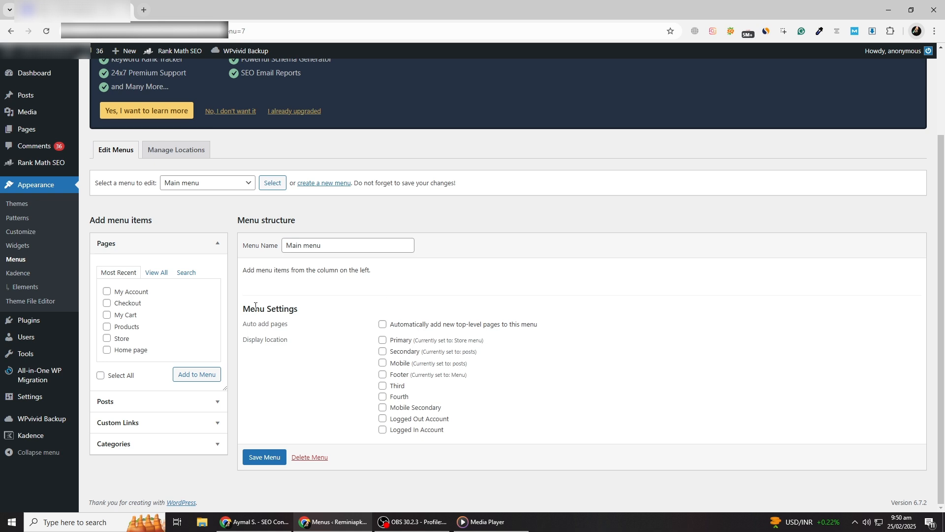
pyautogui.moveTo(244, 307); pyautogui.dragTo(325, 311)
pyautogui.click(336, 328)
pyautogui.click(263, 457)
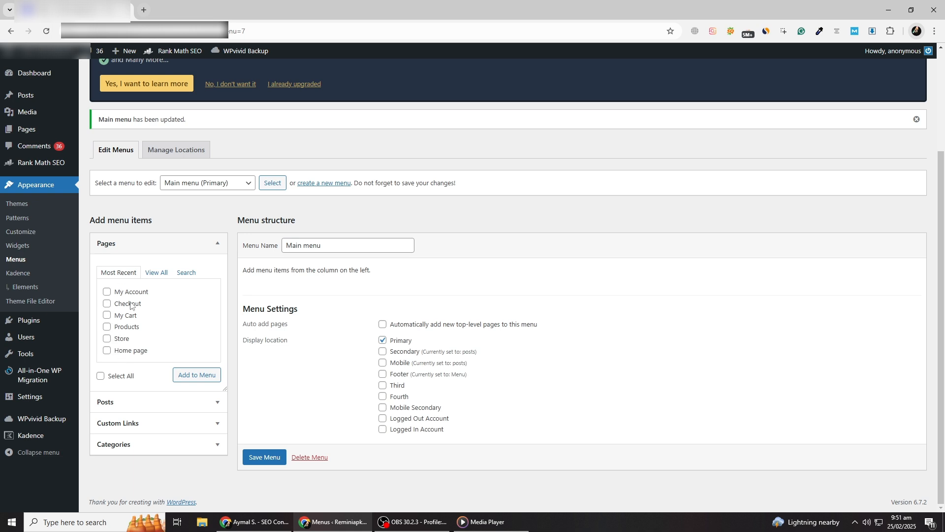
# Add the My Account, Checkout, My Cart, Products, Store and Home page pages to Main menu.
pyautogui.click(153, 274)
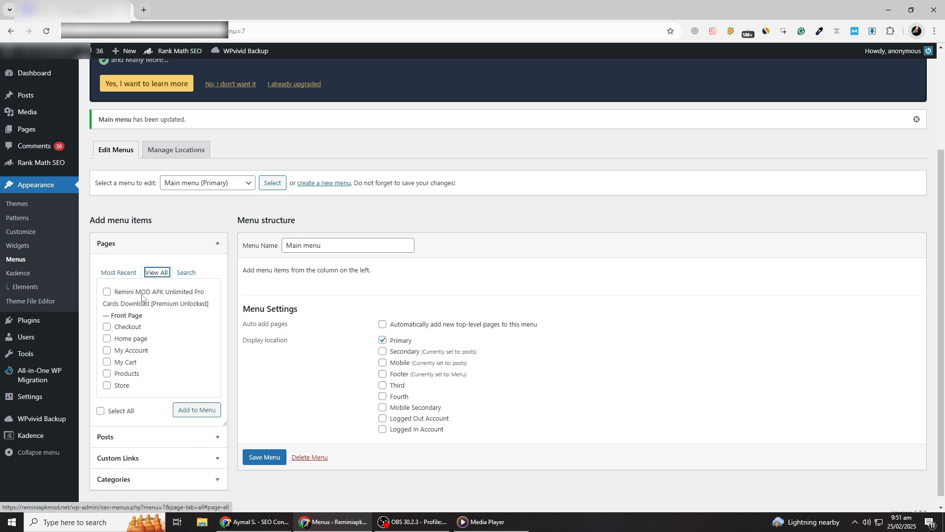
pyautogui.click(127, 276)
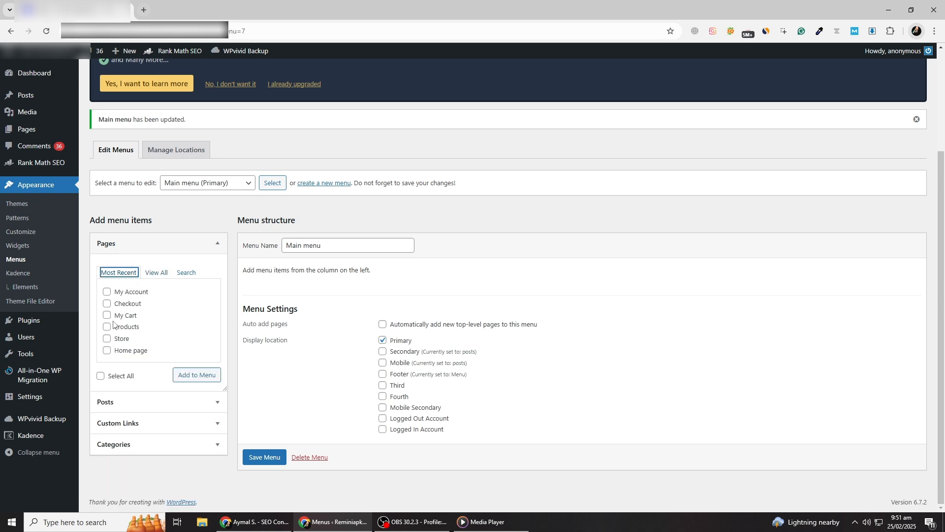
pyautogui.click(107, 291)
pyautogui.click(107, 303)
pyautogui.click(106, 315)
pyautogui.click(107, 326)
pyautogui.click(107, 339)
pyautogui.click(107, 350)
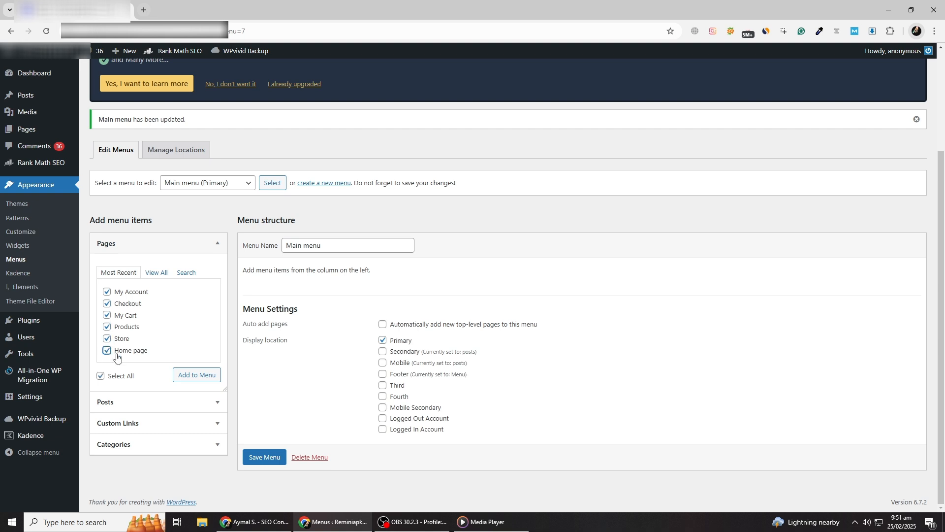
pyautogui.click(194, 377)
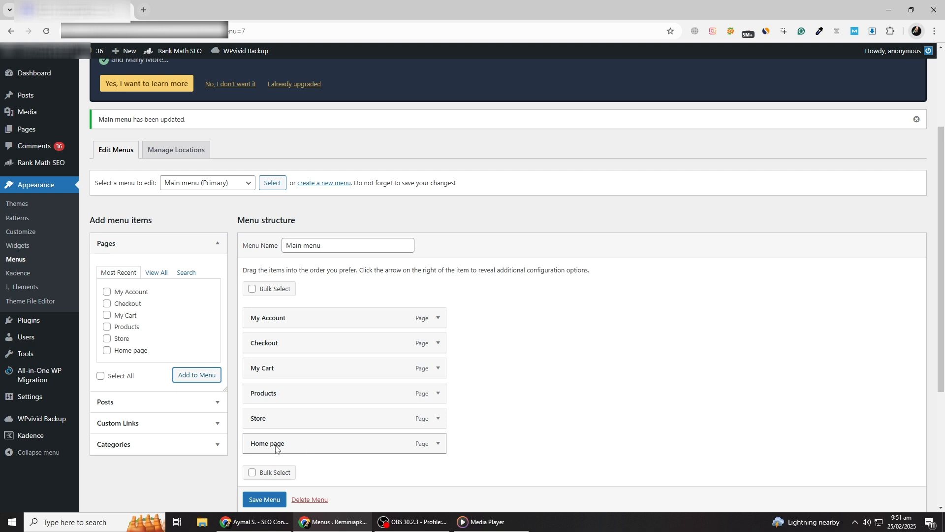
# Move Home page to the start of the menu structure and nest Store beneath it as a sub item.
pyautogui.moveTo(275, 447); pyautogui.dragTo(275, 322)
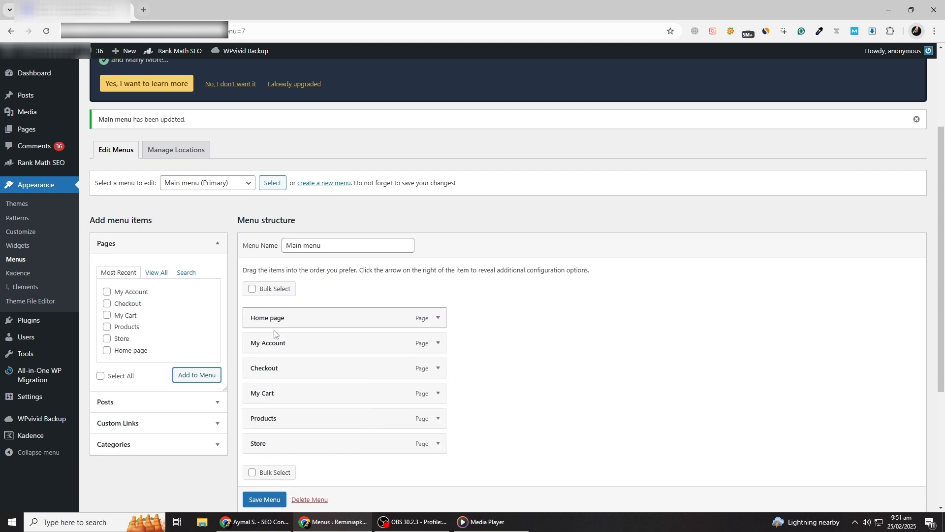
pyautogui.moveTo(272, 445); pyautogui.dragTo(308, 335)
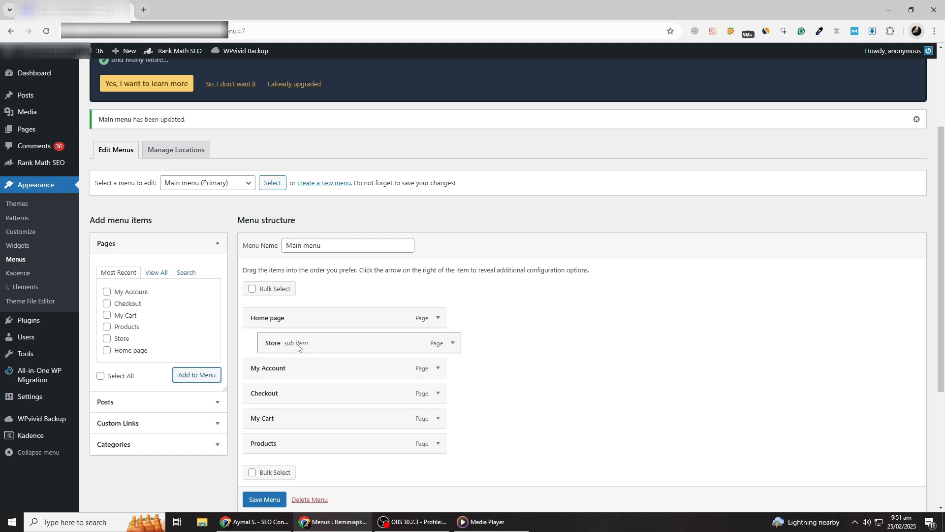
# Inspect the custom link fields available for adding a menu item, and collapse them again.
pyautogui.click(217, 424)
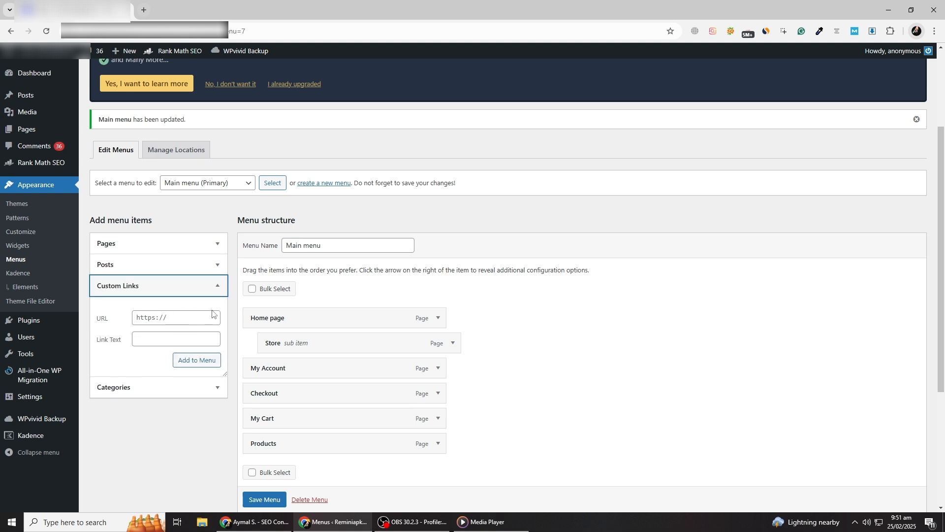
pyautogui.click(218, 286)
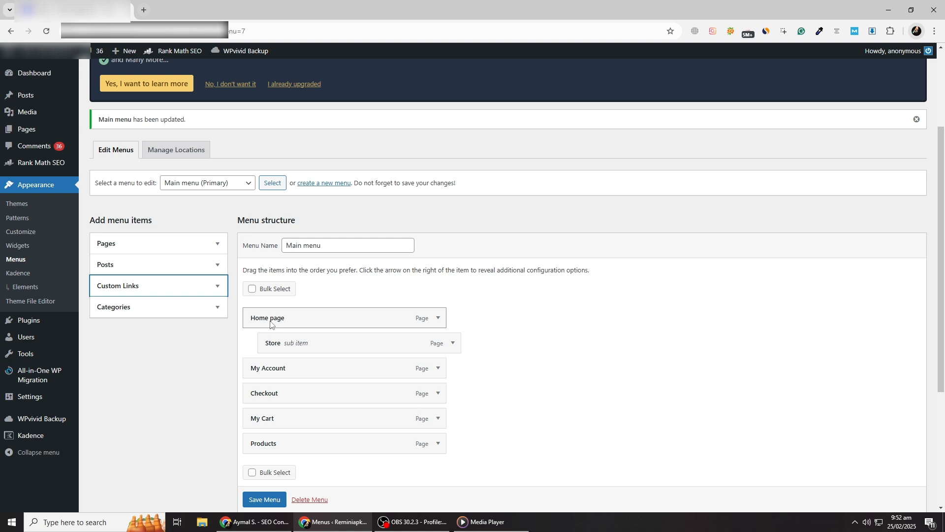
pyautogui.moveTo(270, 323)
pyautogui.mouseDown()
pyautogui.moveTo(321, 332)
pyautogui.moveTo(272, 322)
pyautogui.moveTo(319, 311)
pyautogui.moveTo(278, 317)
pyautogui.mouseUp()
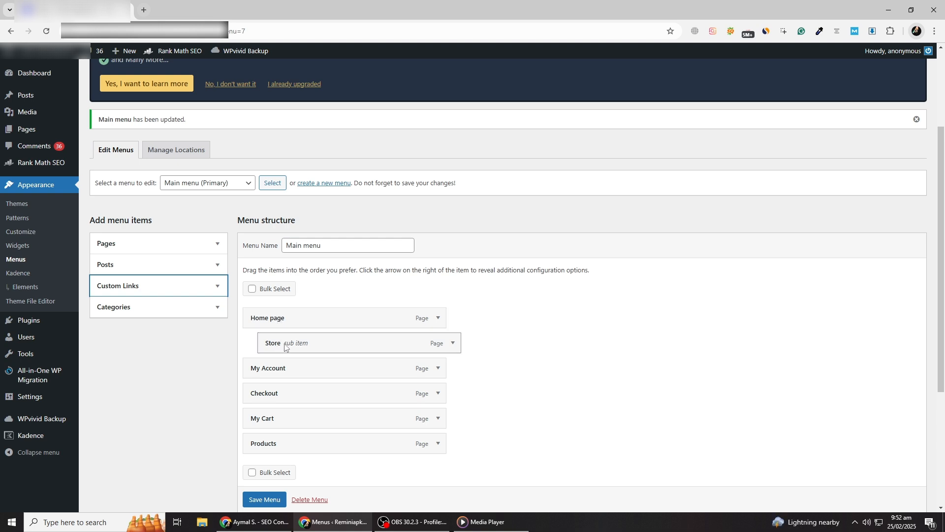
# Return Store to the top level below Home page and nest Products under Store as a sub item.
pyautogui.moveTo(285, 346); pyautogui.dragTo(247, 344)
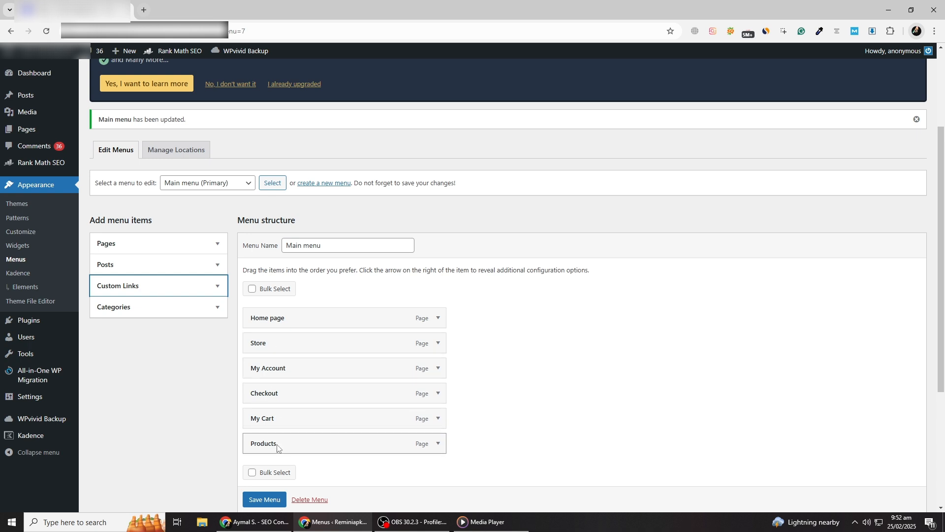
pyautogui.moveTo(277, 447); pyautogui.dragTo(302, 371)
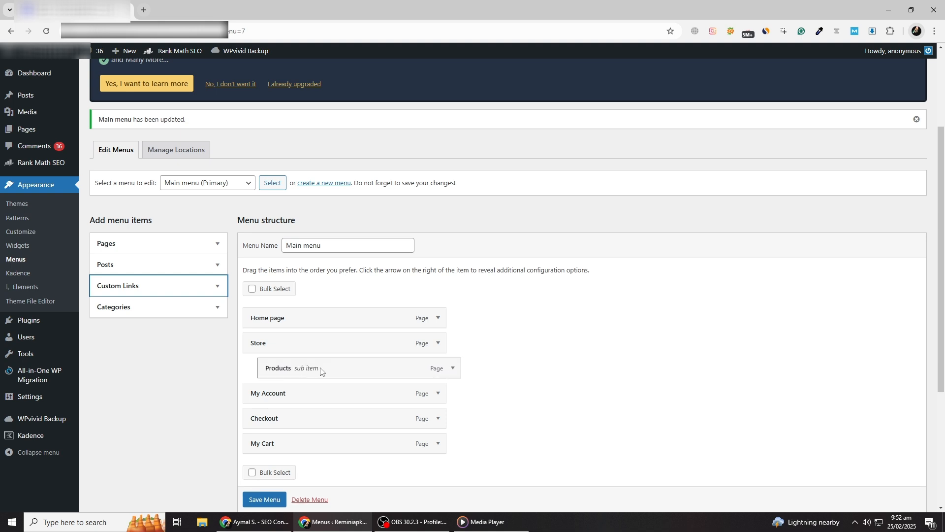
pyautogui.click(438, 349)
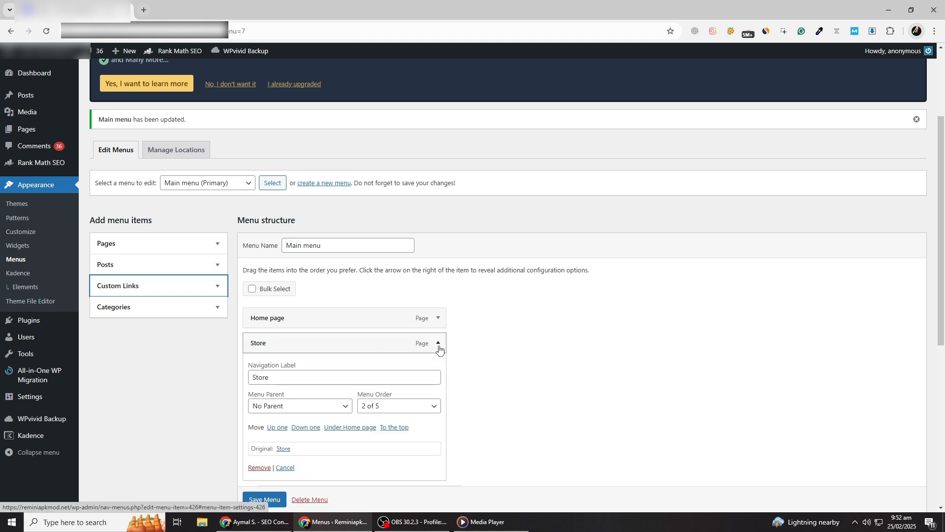
pyautogui.click(439, 347)
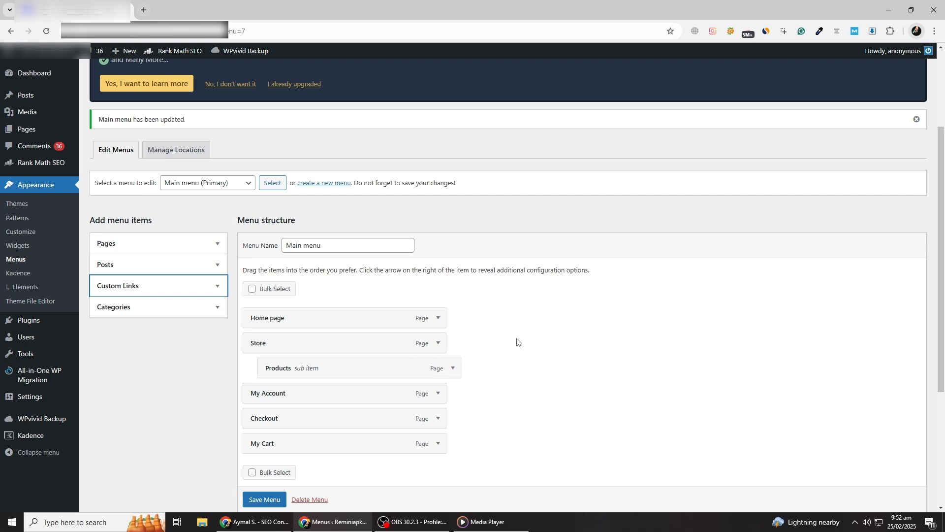
# Move Products back to the top level directly below Store.
pyautogui.scroll(-1, 500, 343)
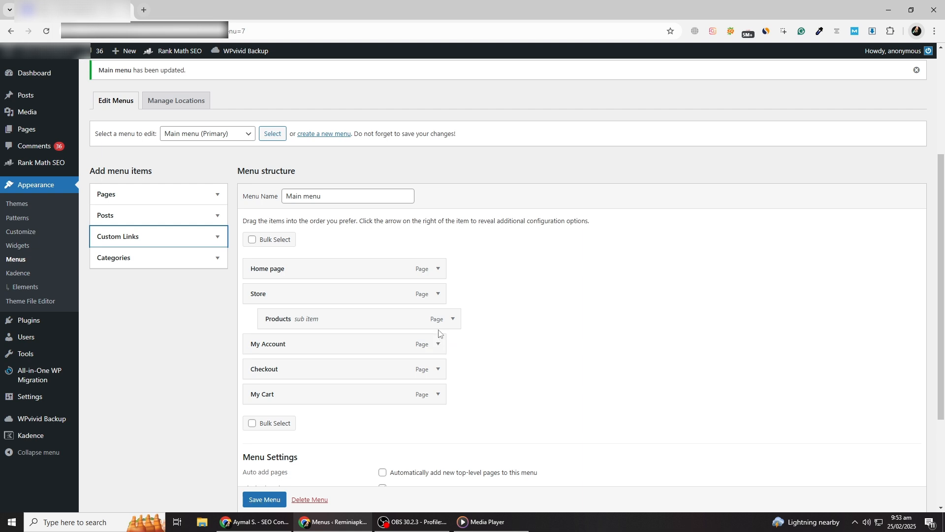
pyautogui.scroll(-2, 439, 333)
pyautogui.scroll(2, 440, 334)
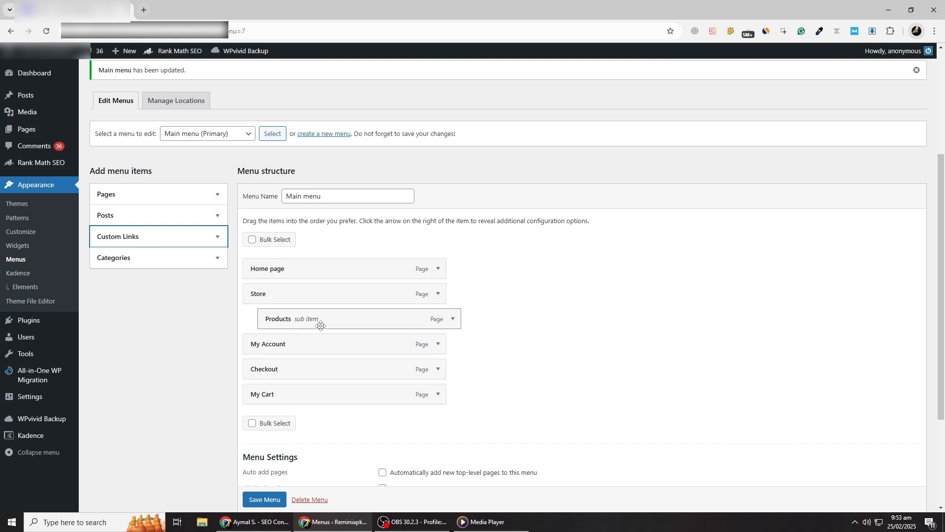
pyautogui.moveTo(321, 326); pyautogui.dragTo(310, 327)
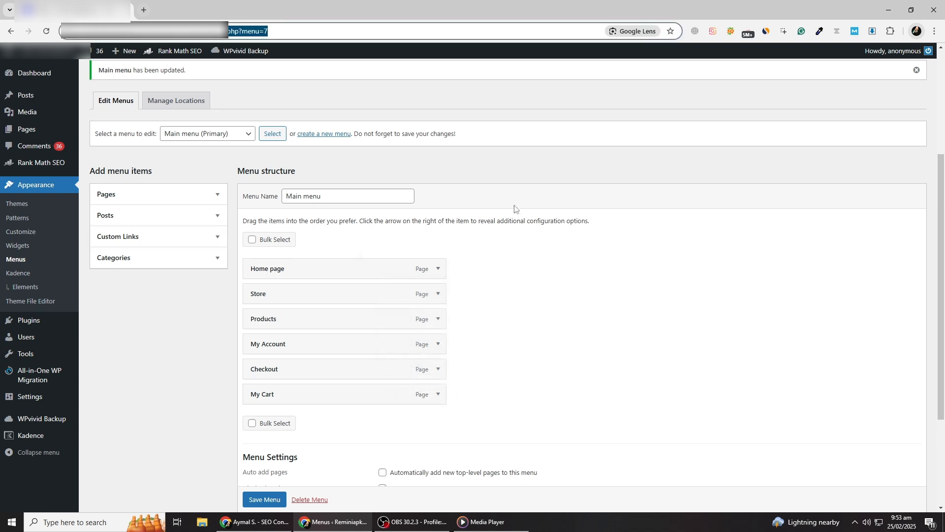
pyautogui.click(503, 270)
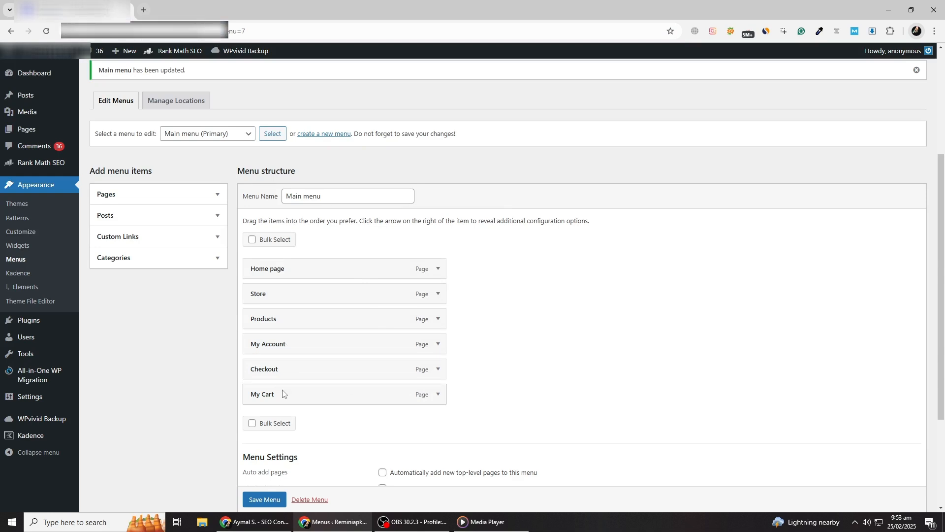
# Nest My Cart under My Account, and Checkout under My Cart, as sub items.
pyautogui.moveTo(278, 393); pyautogui.dragTo(304, 368)
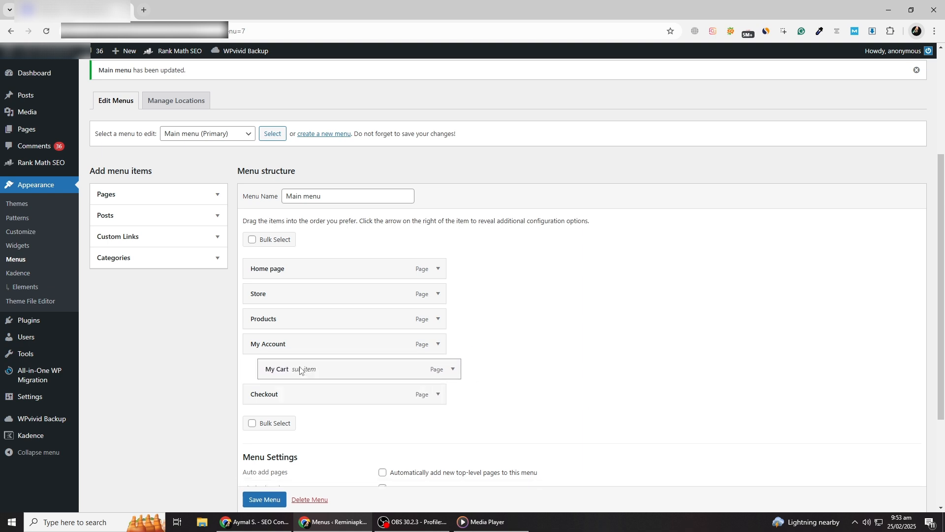
pyautogui.moveTo(278, 397); pyautogui.dragTo(306, 397)
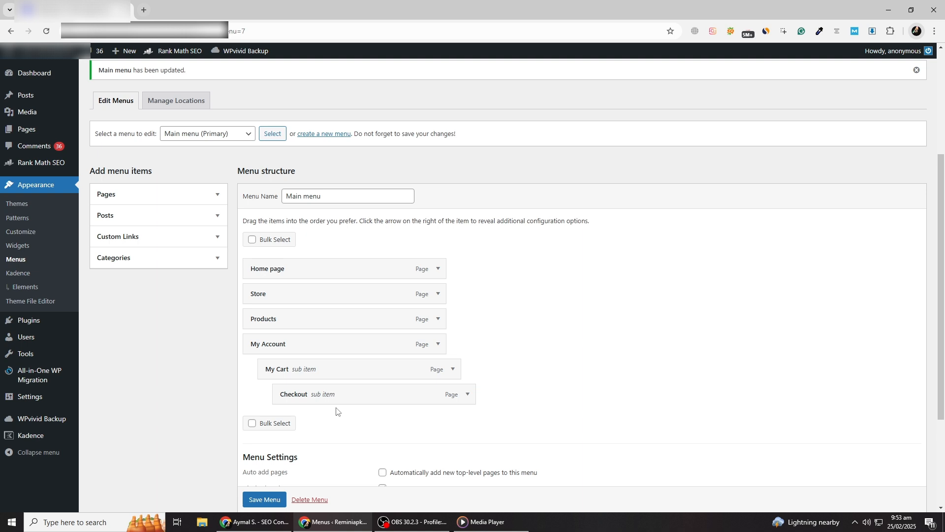
pyautogui.scroll(-1, 336, 411)
pyautogui.scroll(1, 331, 394)
# Check the categories available as menu items, collapse them again, and save Main menu.
pyautogui.click(216, 261)
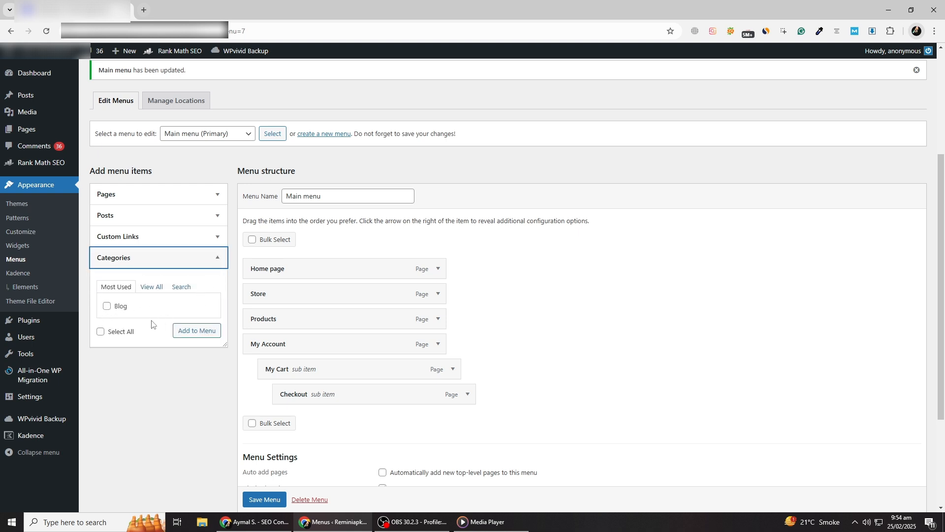
pyautogui.click(216, 259)
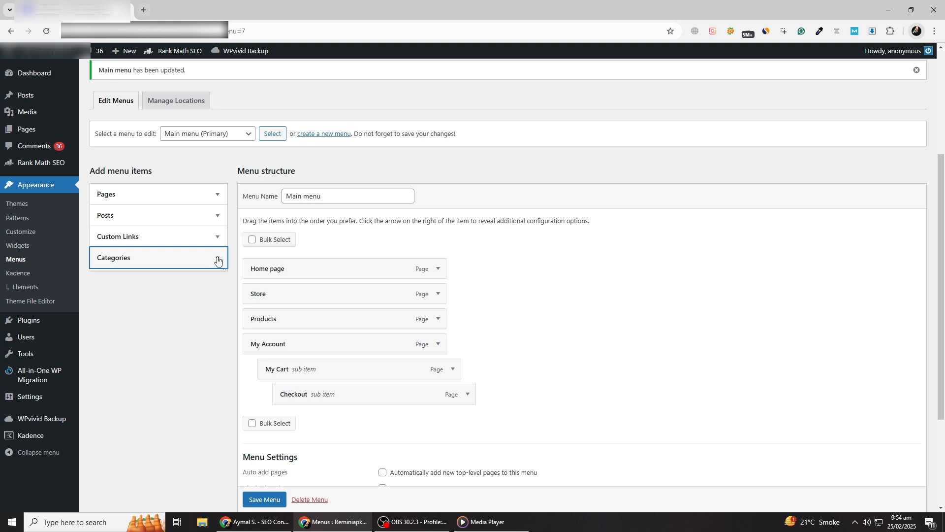
pyautogui.scroll(-2, 321, 363)
pyautogui.click(261, 498)
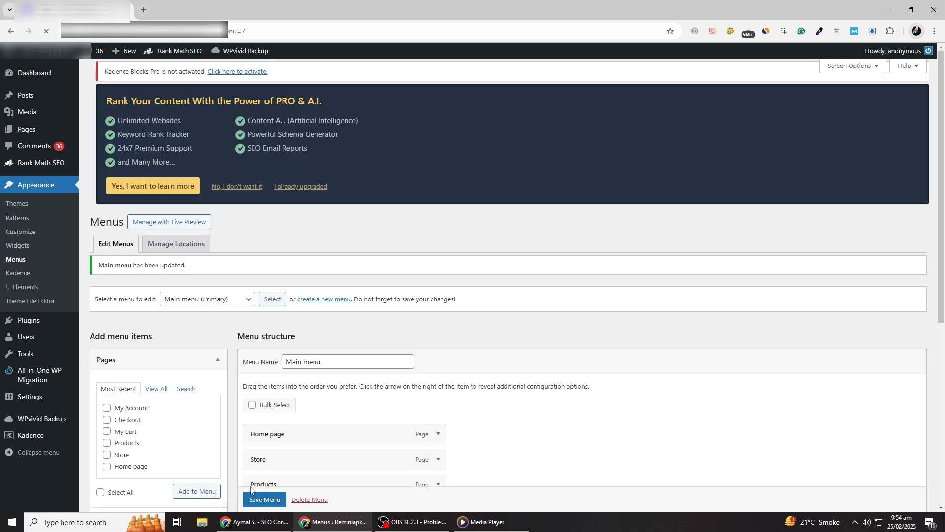
# Assign Main menu to the Primary theme location in the menu location settings and save the changes.
pyautogui.scroll(-4, 265, 420)
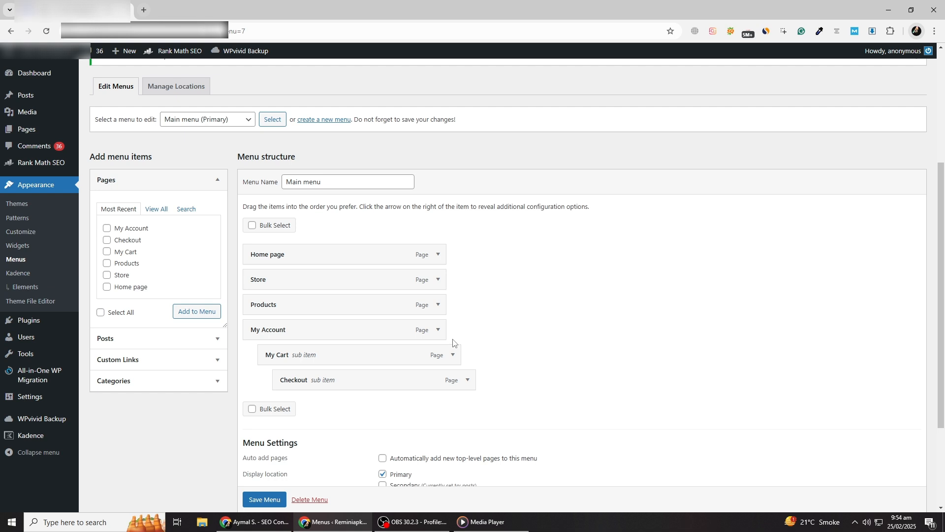
pyautogui.scroll(2, 443, 338)
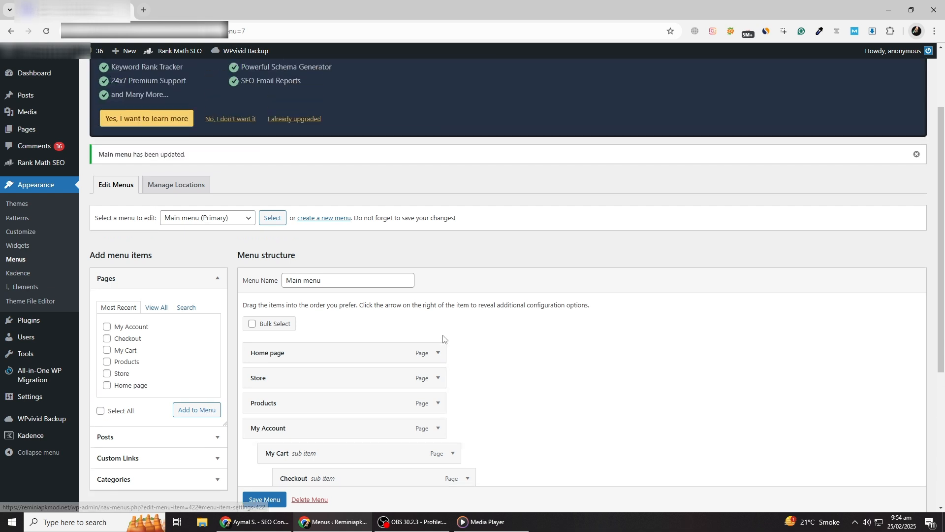
pyautogui.scroll(1, 443, 339)
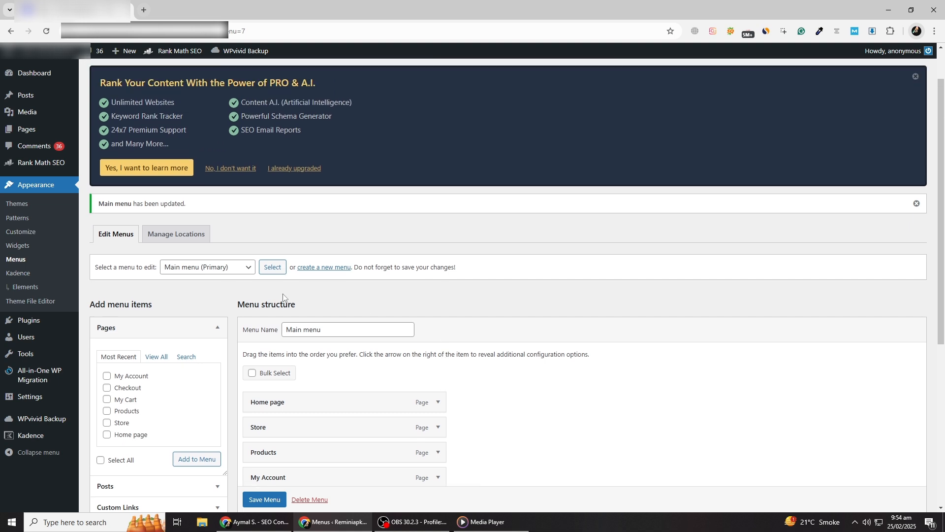
pyautogui.click(171, 239)
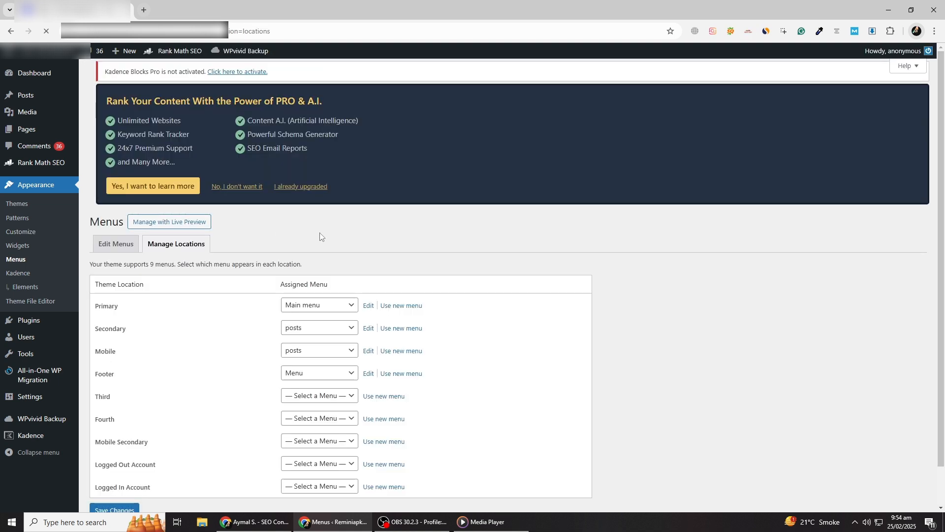
pyautogui.scroll(-1, 325, 236)
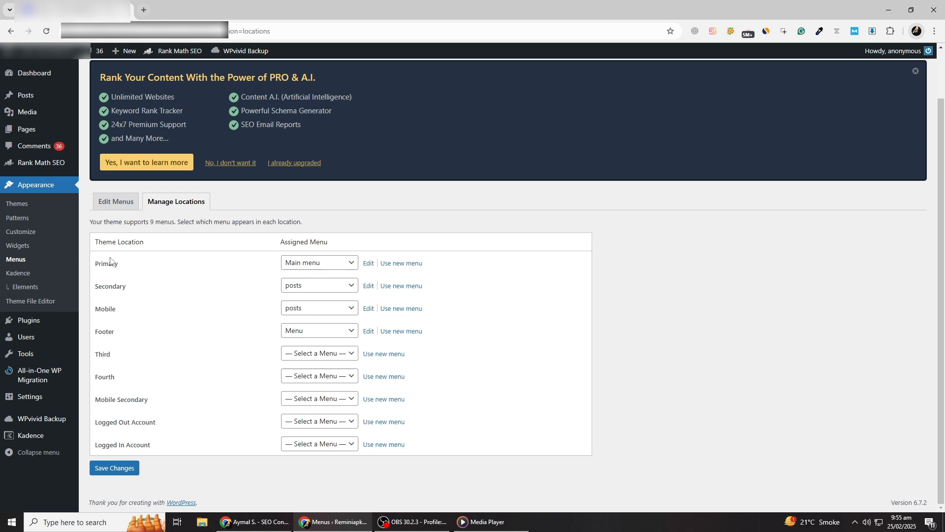
pyautogui.click(304, 269)
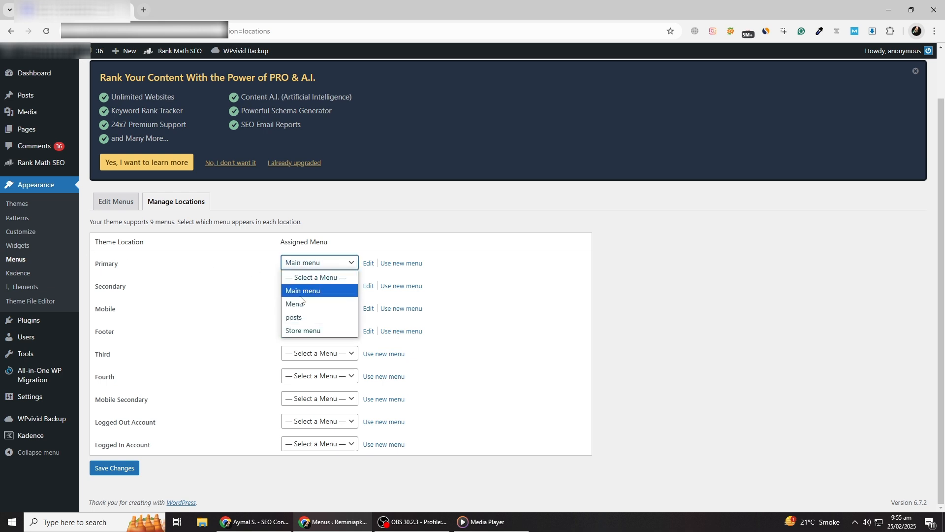
pyautogui.click(315, 291)
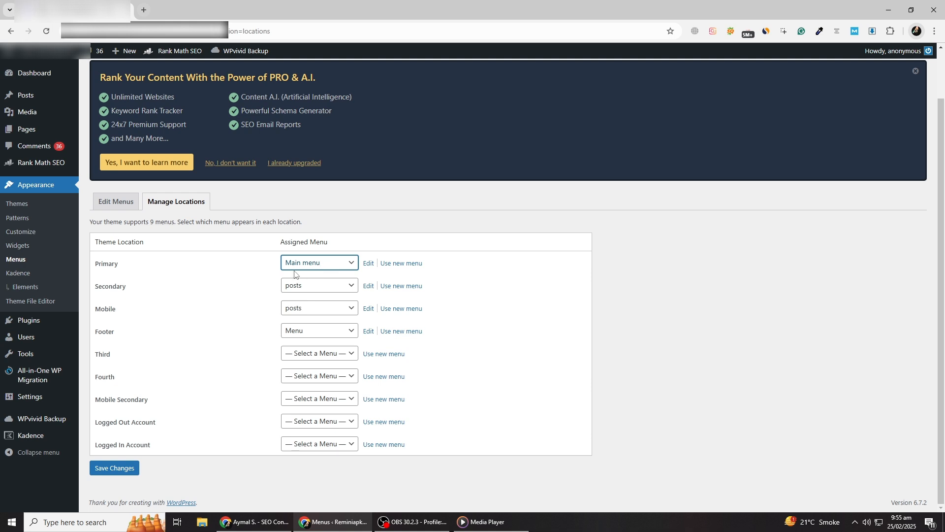
pyautogui.click(326, 266)
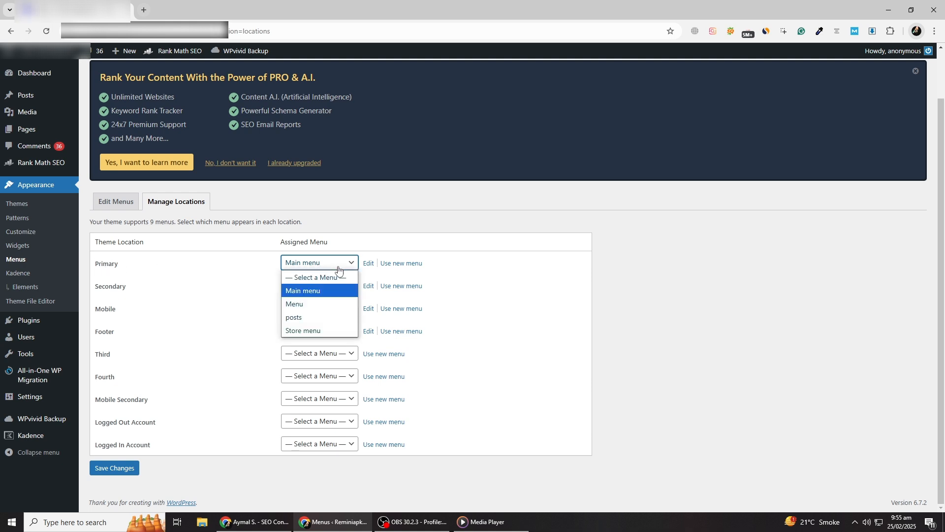
pyautogui.click(309, 291)
pyautogui.click(114, 469)
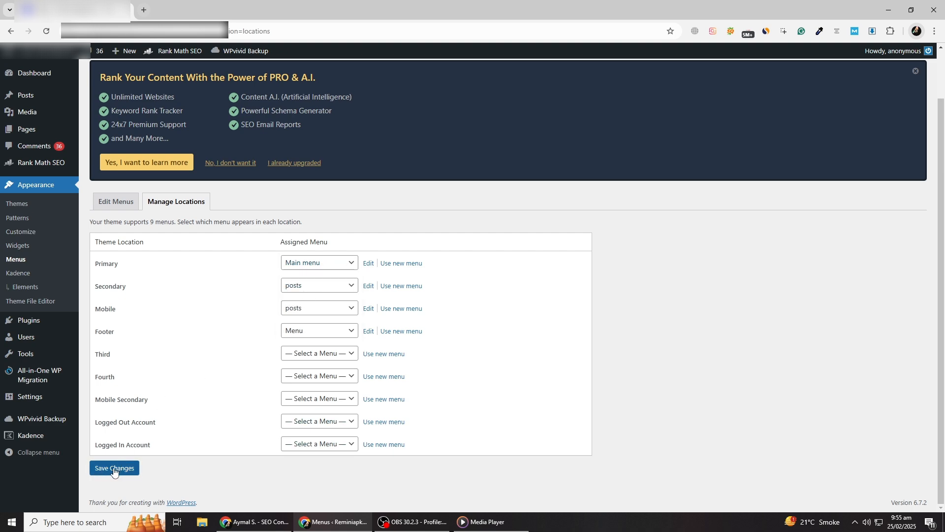
pyautogui.rightClick(114, 468)
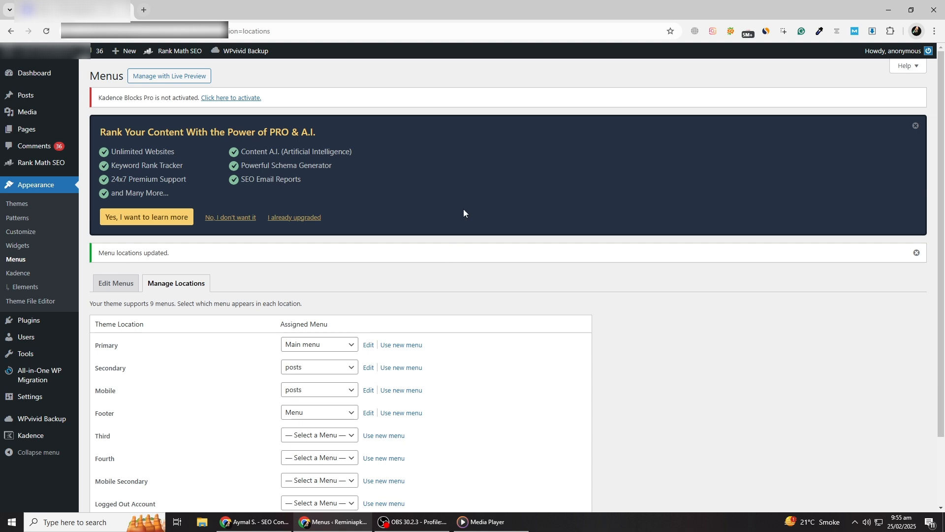
# Go back to editing Main menu and review the custom link fields, menu structure and menu settings.
pyautogui.scroll(-1, 463, 212)
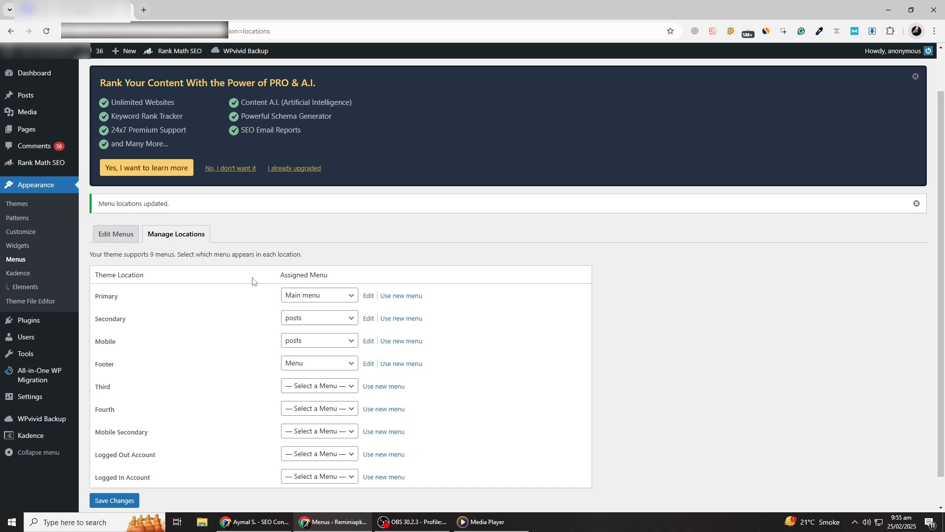
pyautogui.scroll(-1, 288, 278)
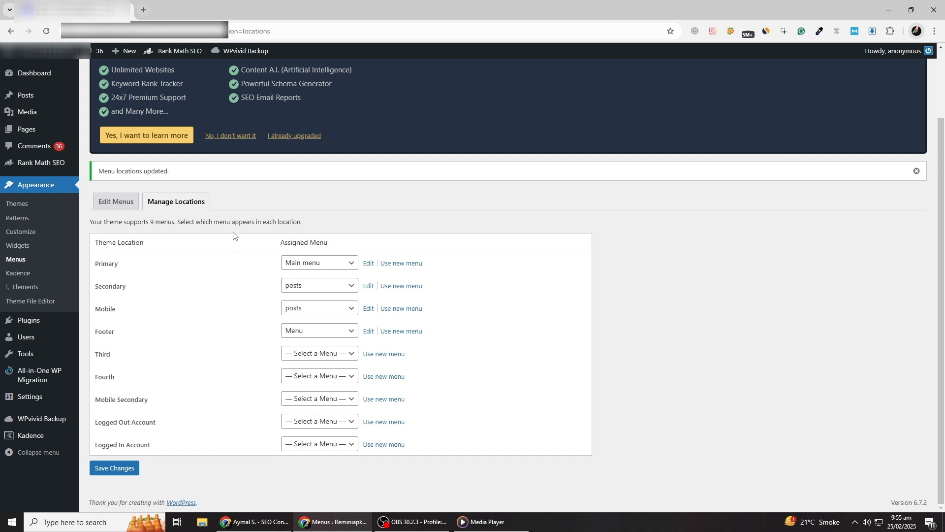
pyautogui.click(121, 202)
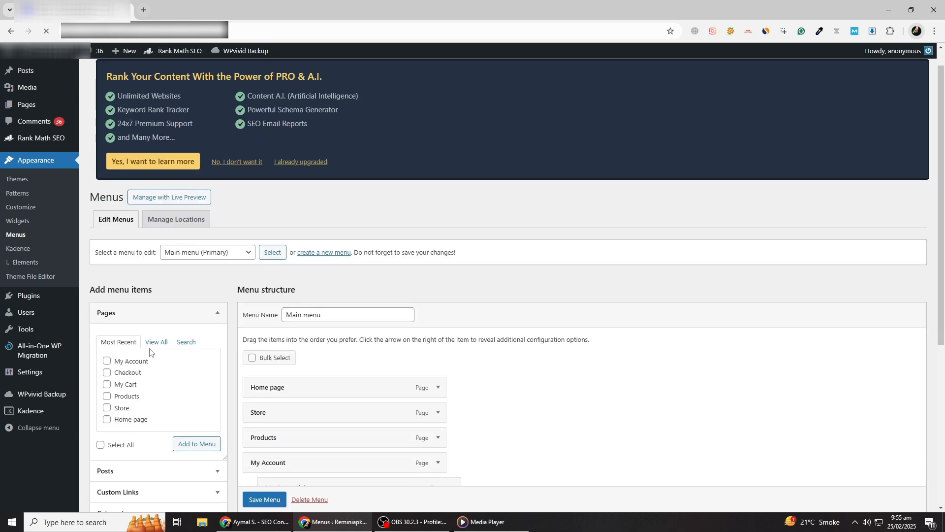
pyautogui.scroll(-4, 128, 374)
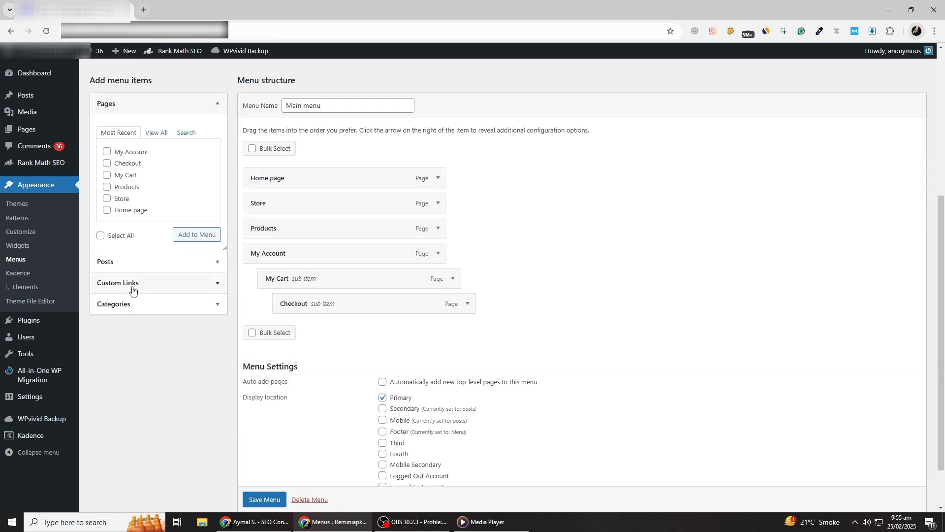
pyautogui.click(152, 308)
pyautogui.click(165, 146)
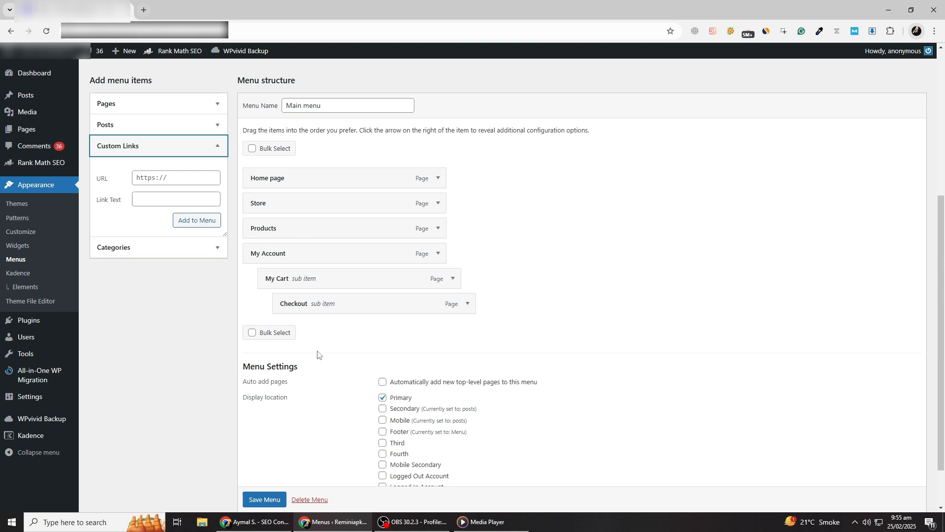
pyautogui.scroll(-2, 302, 322)
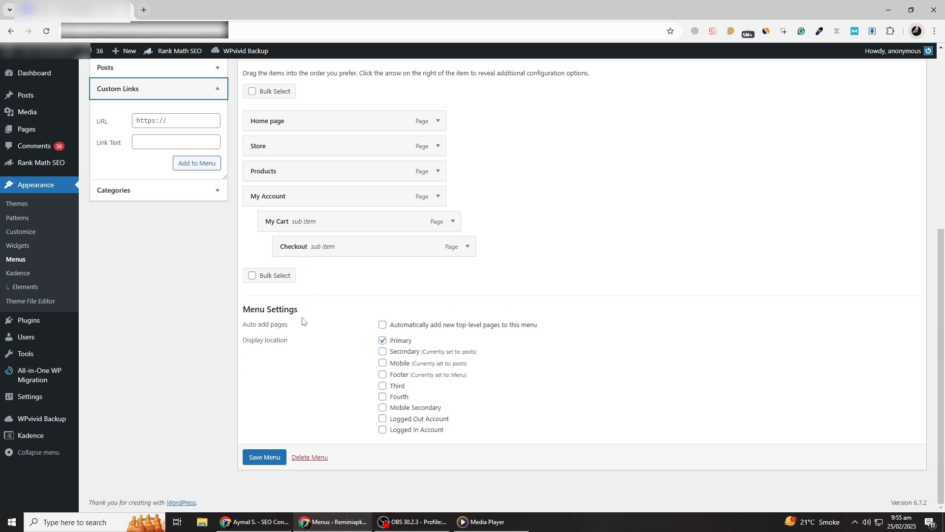
pyautogui.scroll(3, 302, 322)
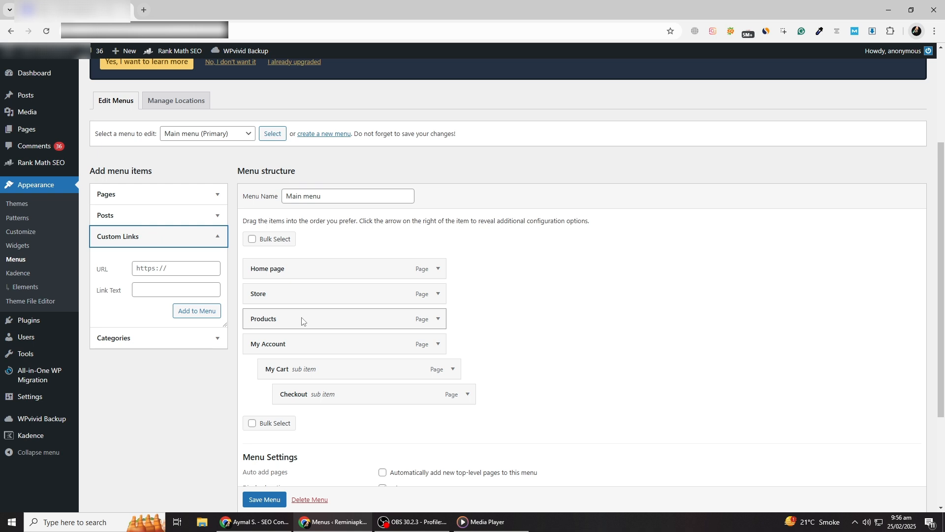
# Reload the menu editor, then view the live site and check the header navigation by opening the My Account page.
pyautogui.click(47, 31)
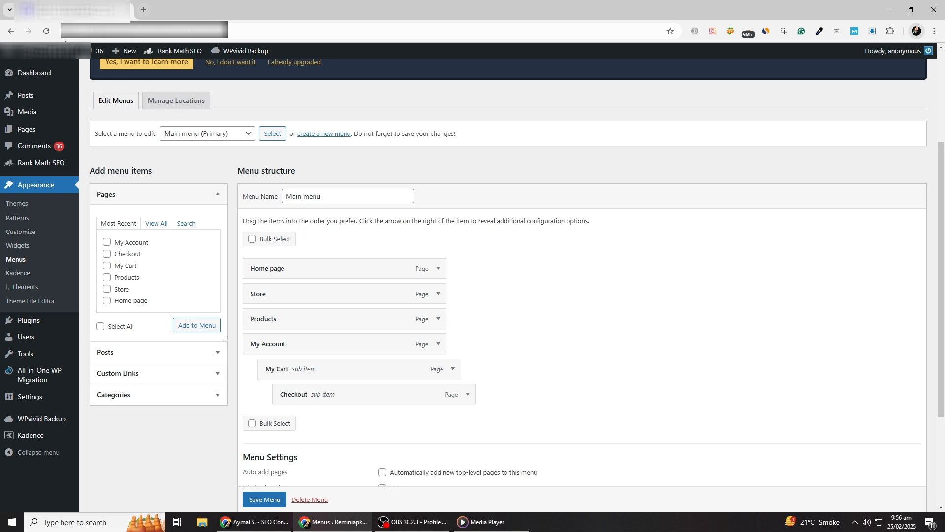
pyautogui.moveTo(49, 51)
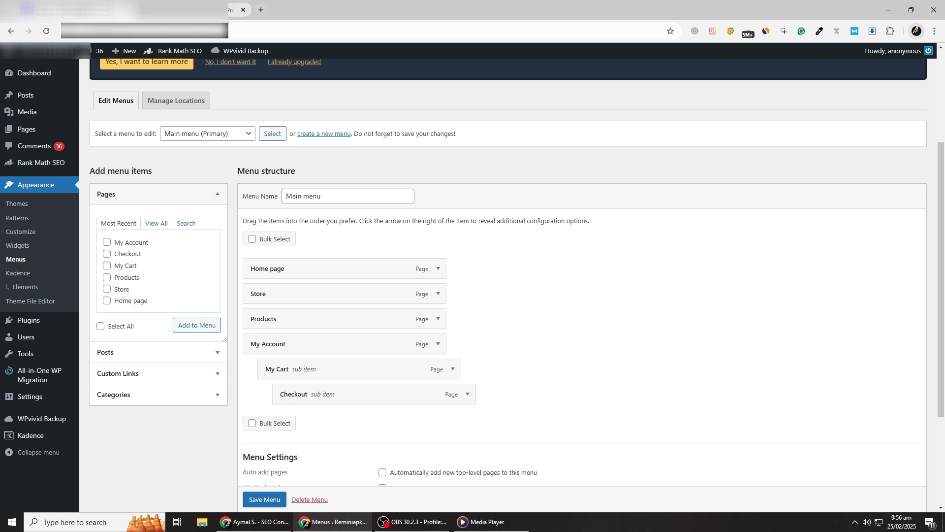
pyautogui.click(187, 9)
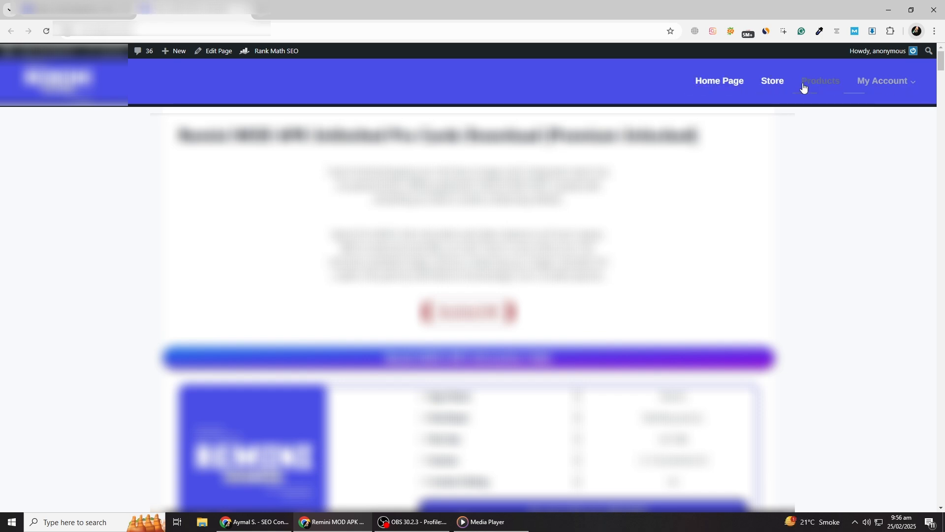
pyautogui.moveTo(881, 84)
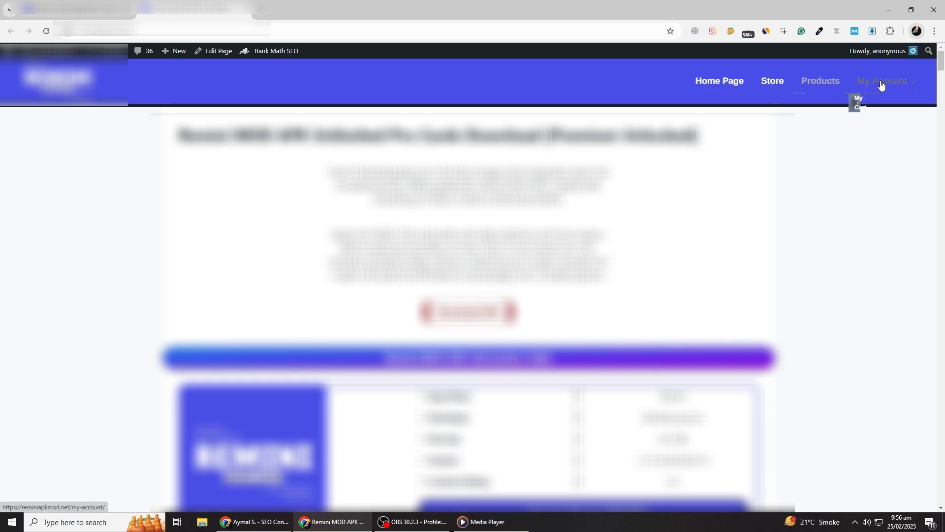
pyautogui.click(916, 85)
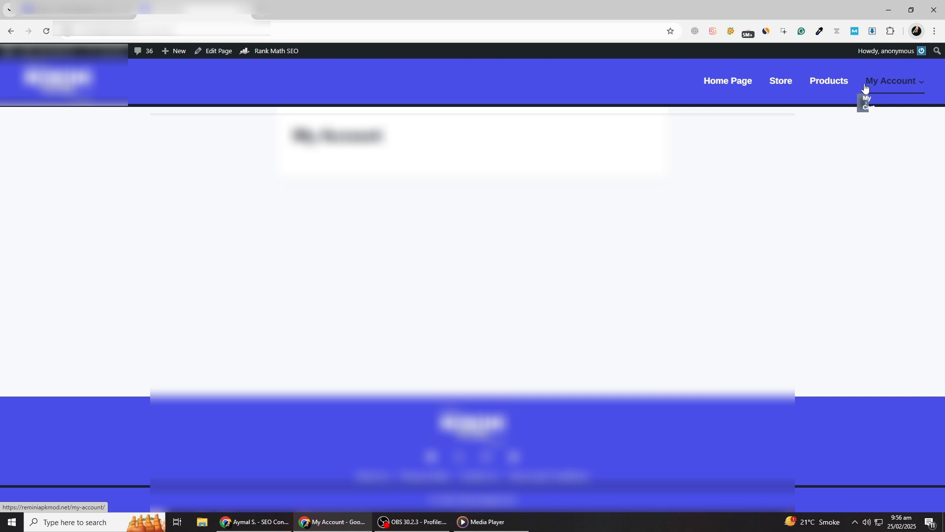
# Return to the WordPress admin, open Main menu in the theme customizer, and review its items and locations.
pyautogui.click(89, 10)
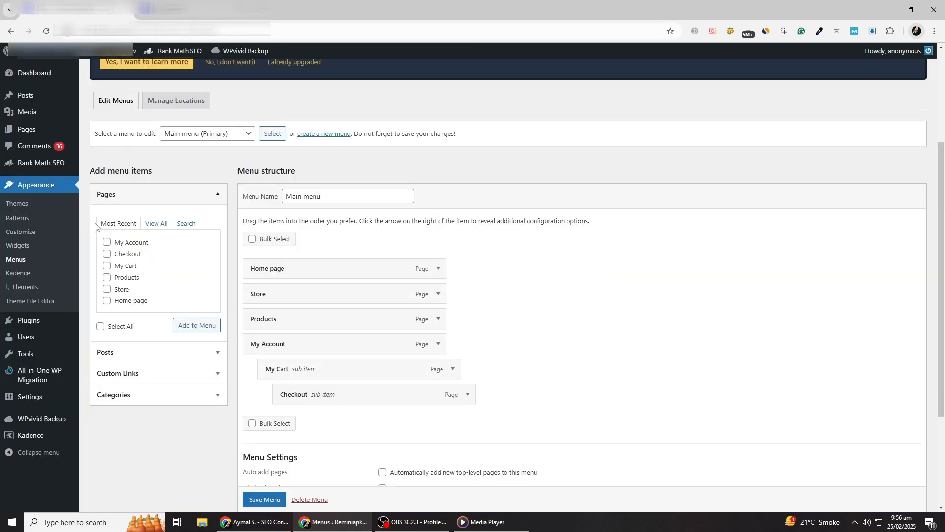
pyautogui.click(27, 232)
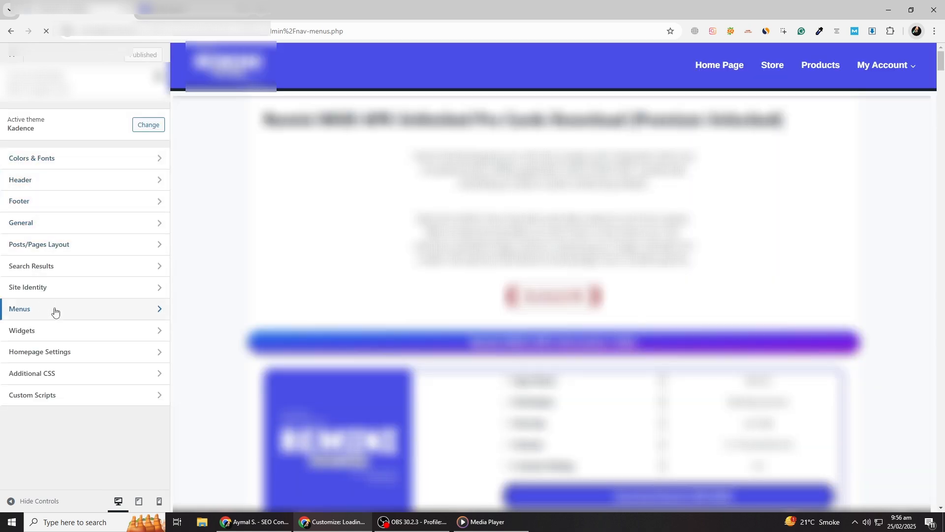
pyautogui.click(96, 315)
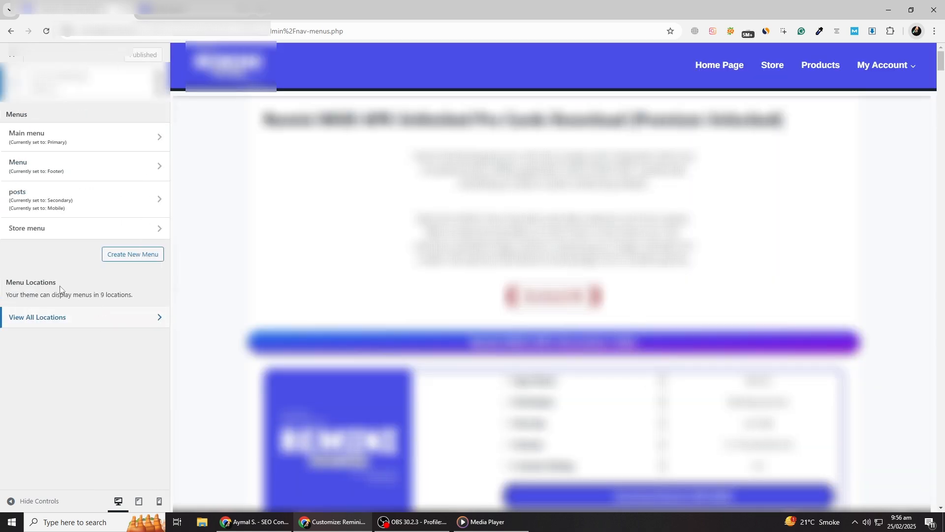
pyautogui.click(72, 142)
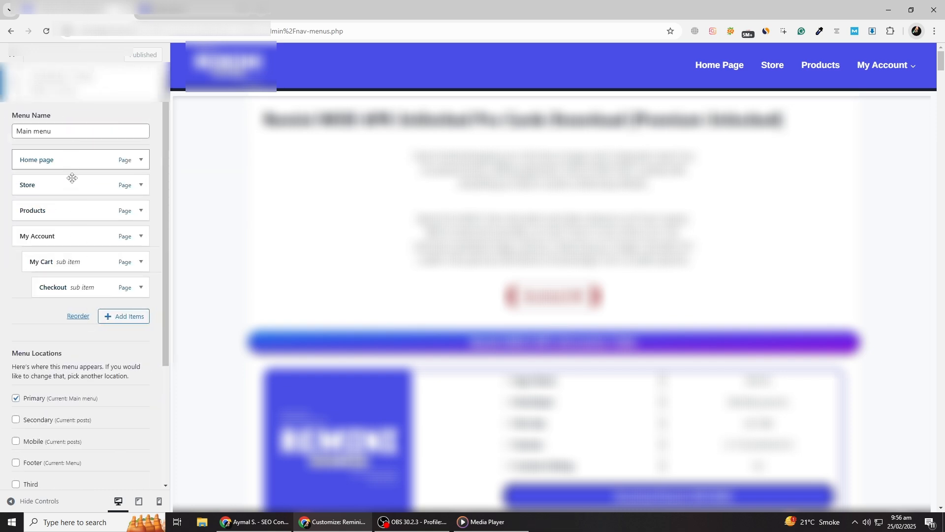
pyautogui.scroll(-3, 77, 221)
pyautogui.scroll(1, 80, 242)
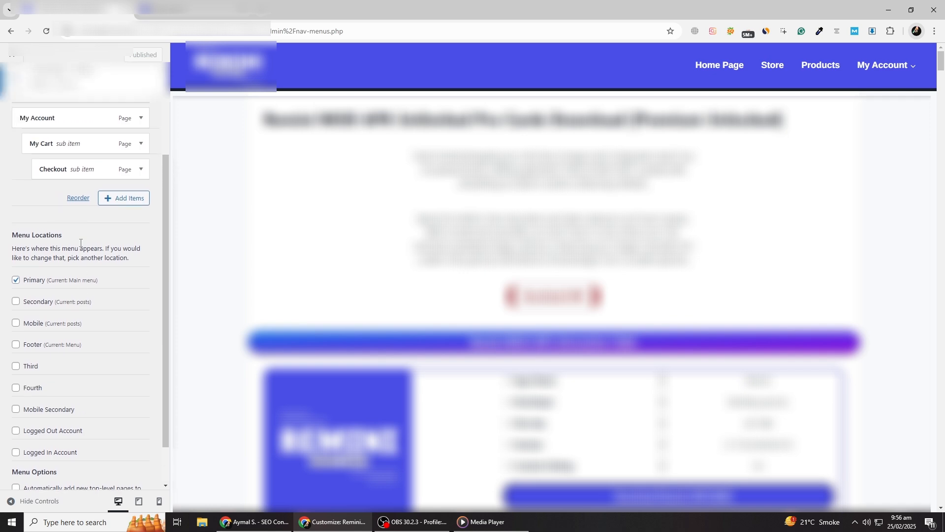
pyautogui.scroll(2, 80, 243)
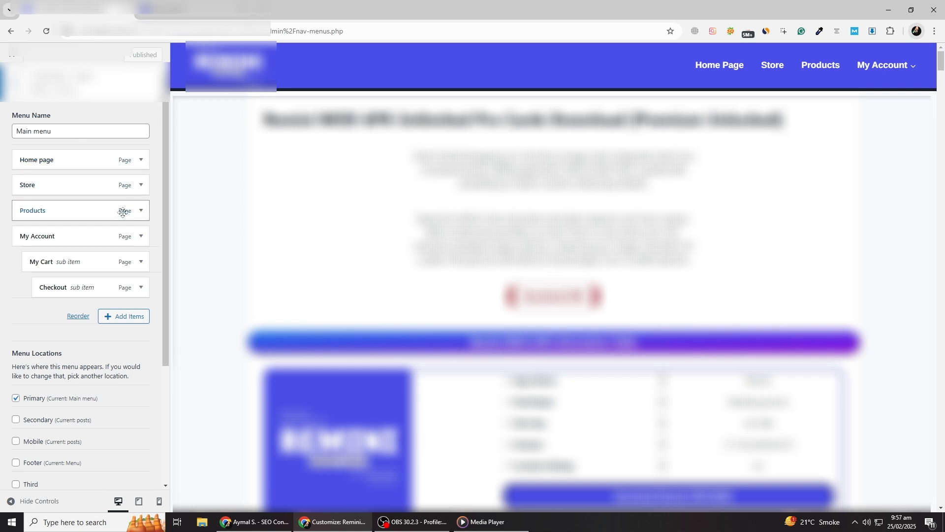
# Inspect the Home page item's navigation options in Main menu and collapse them again.
pyautogui.click(128, 160)
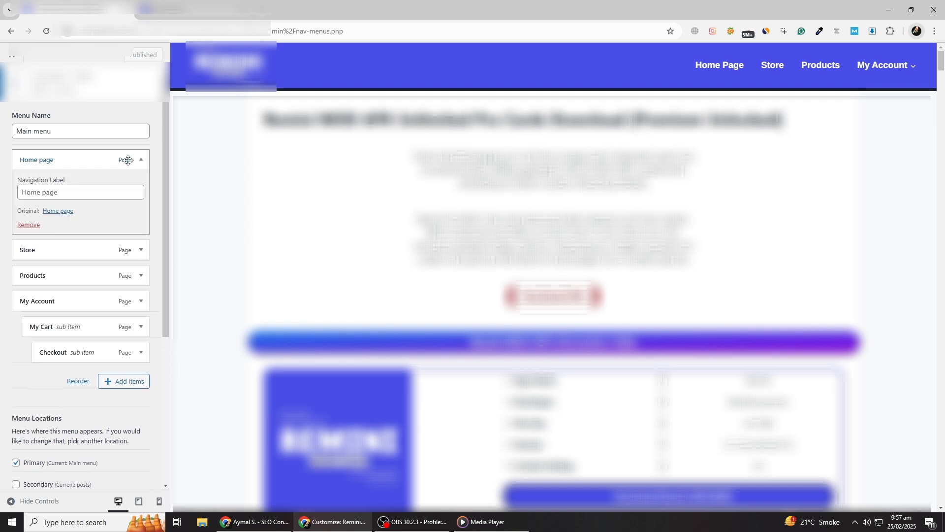
pyautogui.click(128, 160)
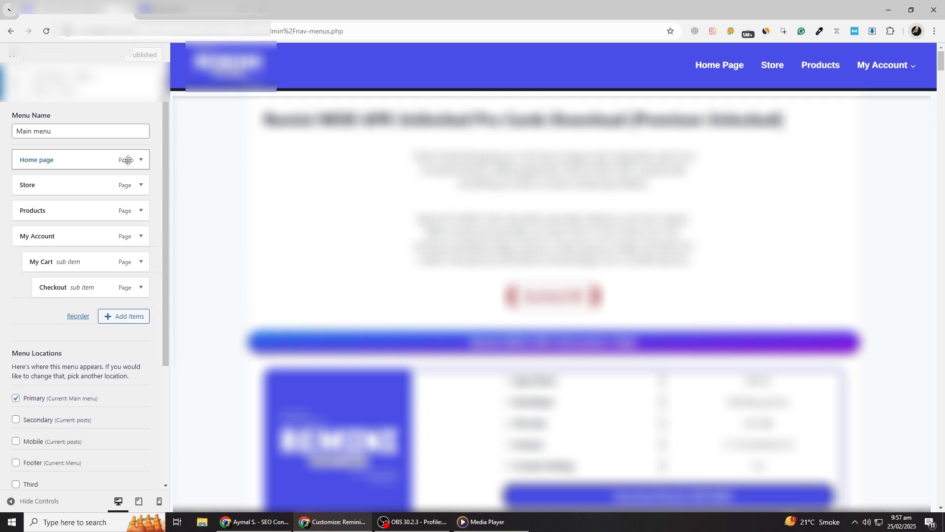
pyautogui.scroll(-2, 128, 160)
pyautogui.scroll(2, 127, 160)
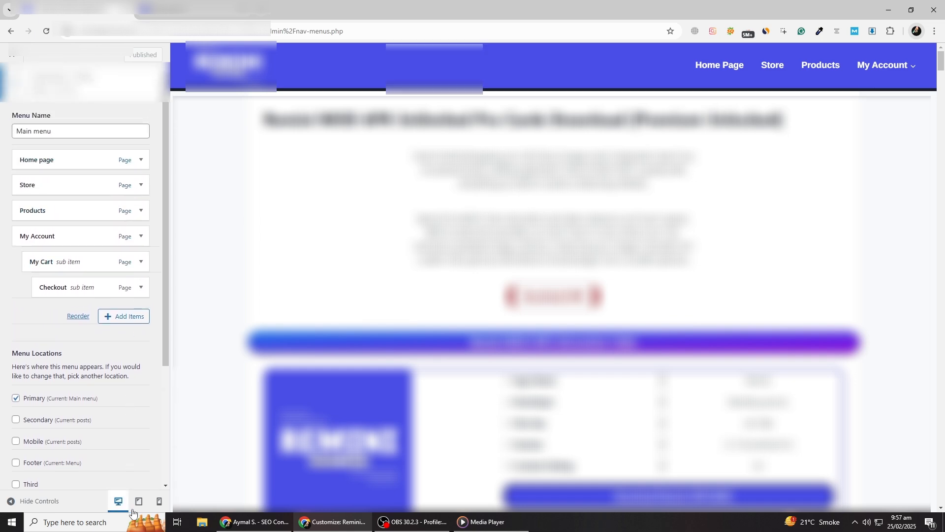
# Preview the site at tablet and mobile sizes, restore the desktop preview, and return to the customizer's list of menus.
pyautogui.click(139, 501)
pyautogui.click(158, 501)
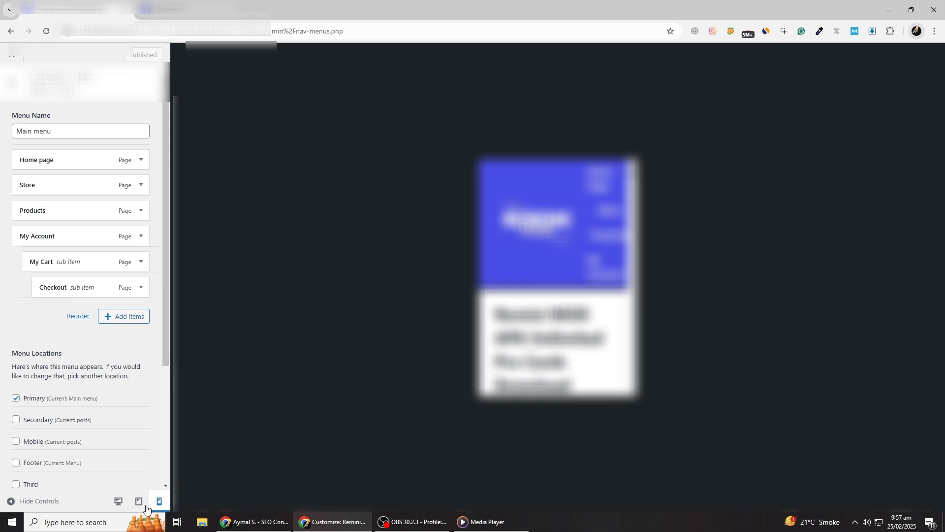
pyautogui.click(118, 501)
pyautogui.scroll(-3, 88, 290)
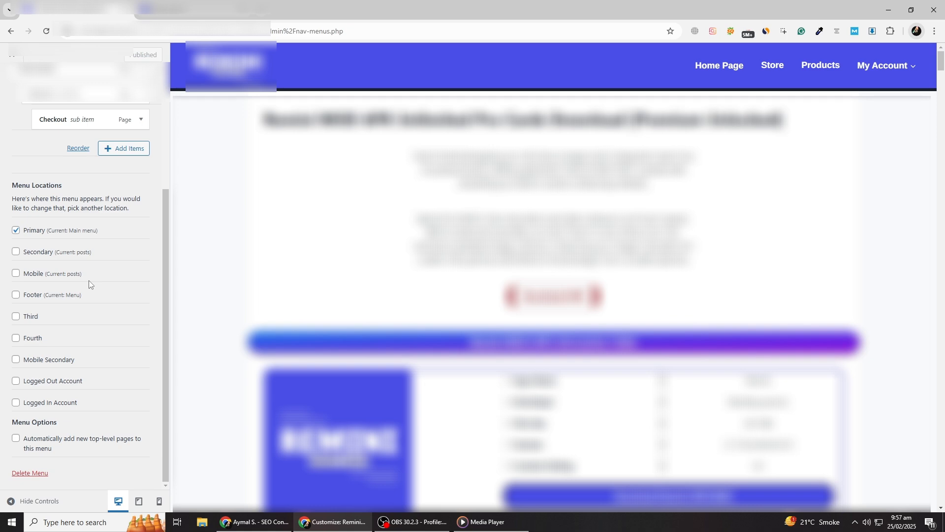
pyautogui.scroll(3, 87, 277)
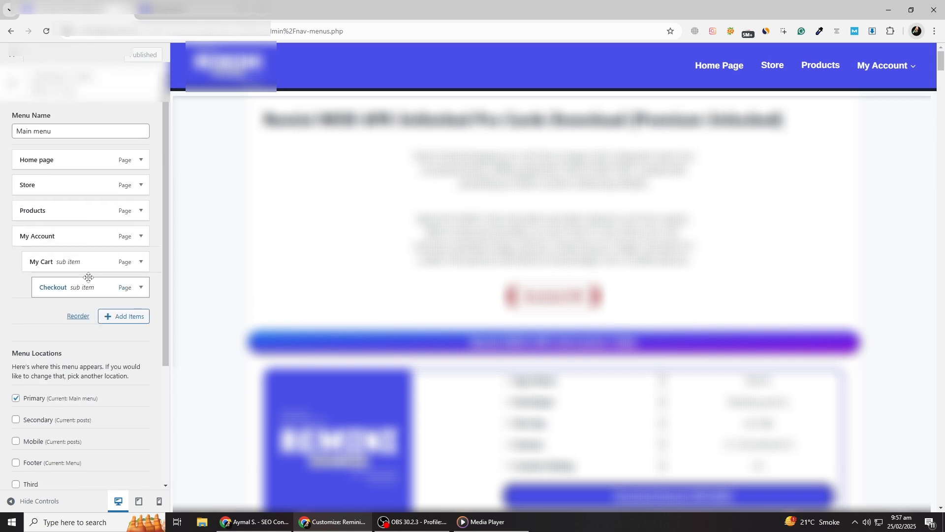
pyautogui.click(11, 81)
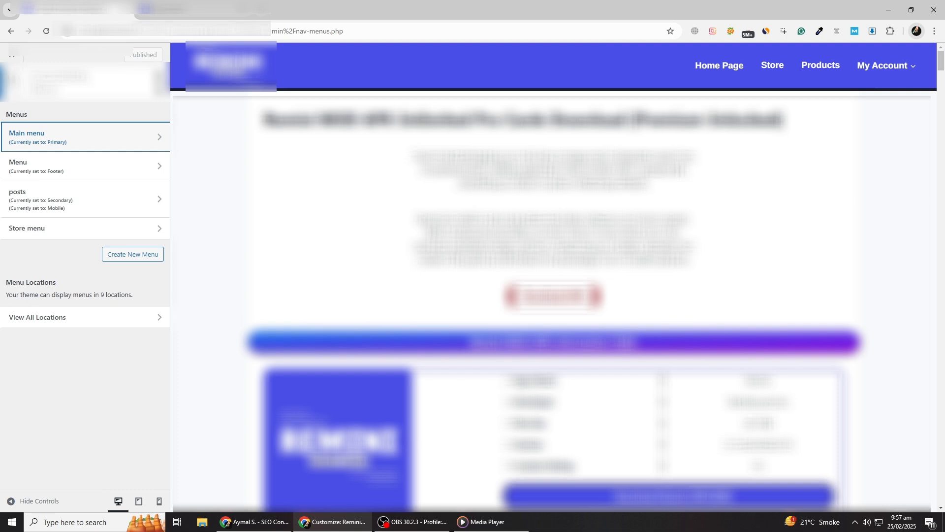